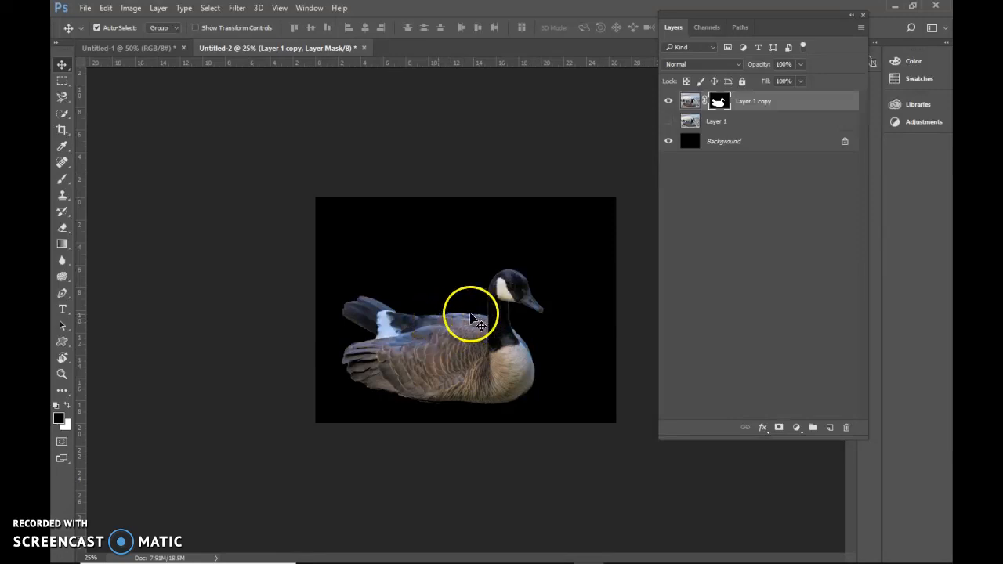
- Crop the goose image on all four sides to a tight frame around the bird
left_click(57, 69)
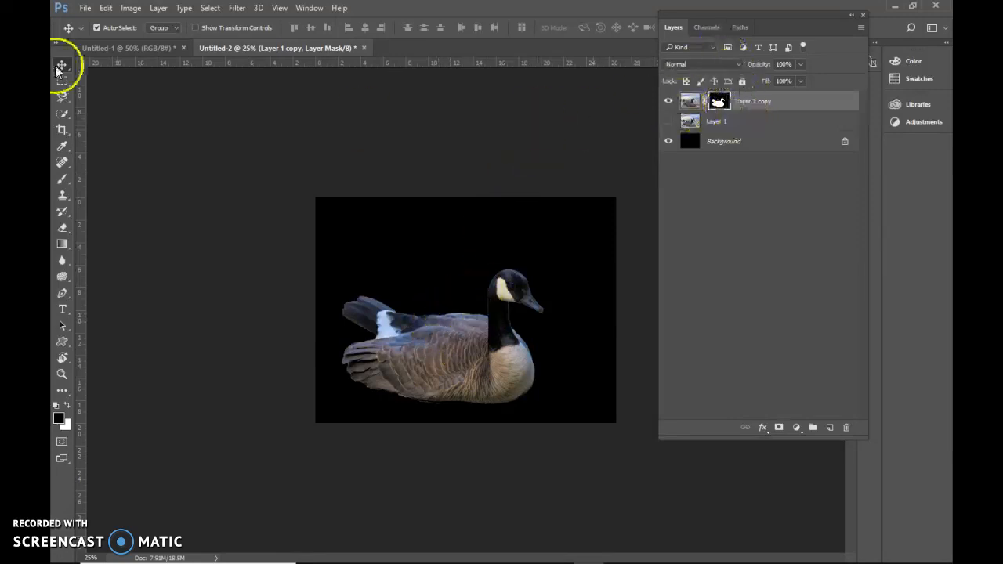
left_click(65, 127)
left_click_drag(466, 201, 473, 232)
left_click_drag(617, 314, 582, 305)
left_click_drag(347, 311, 358, 317)
left_click_drag(464, 393, 459, 389)
left_click(503, 289)
key("Return")
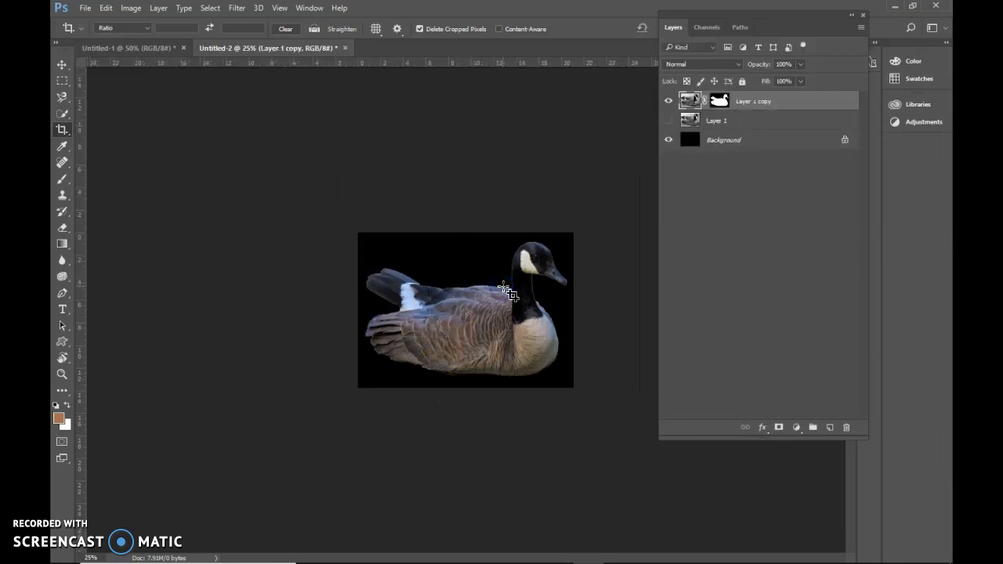
- Copy the masked goose layer from Untitled-2 into the Untitled-1 beach image and return to the beach document
left_click_drag(288, 47, 473, 132)
left_click(62, 64)
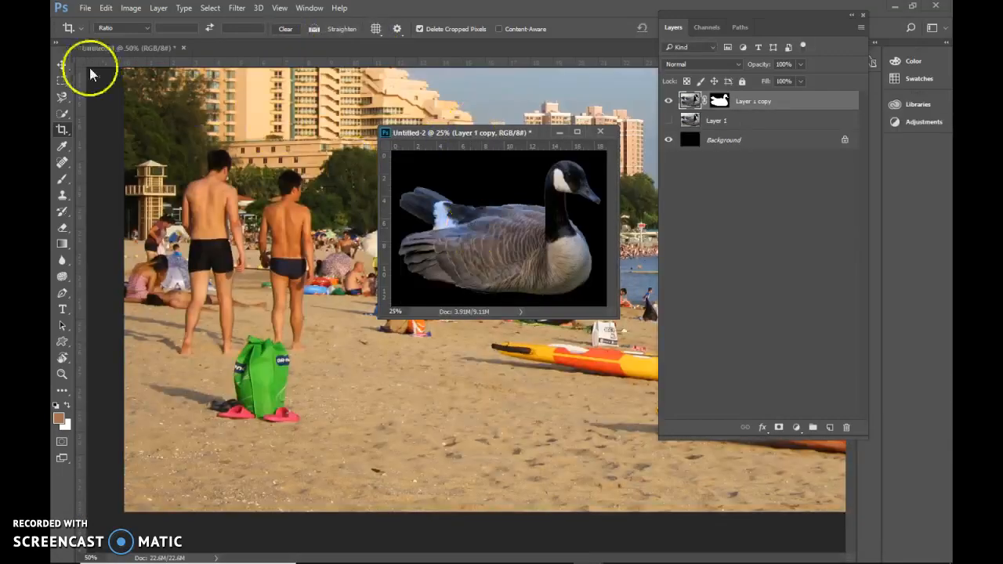
left_click_drag(459, 203, 403, 384)
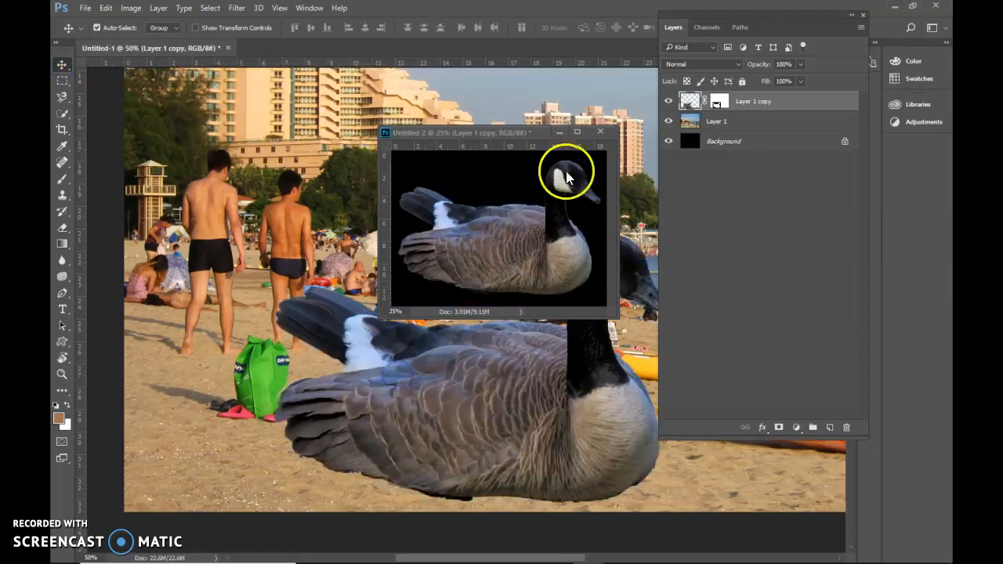
left_click_drag(482, 134, 185, 52)
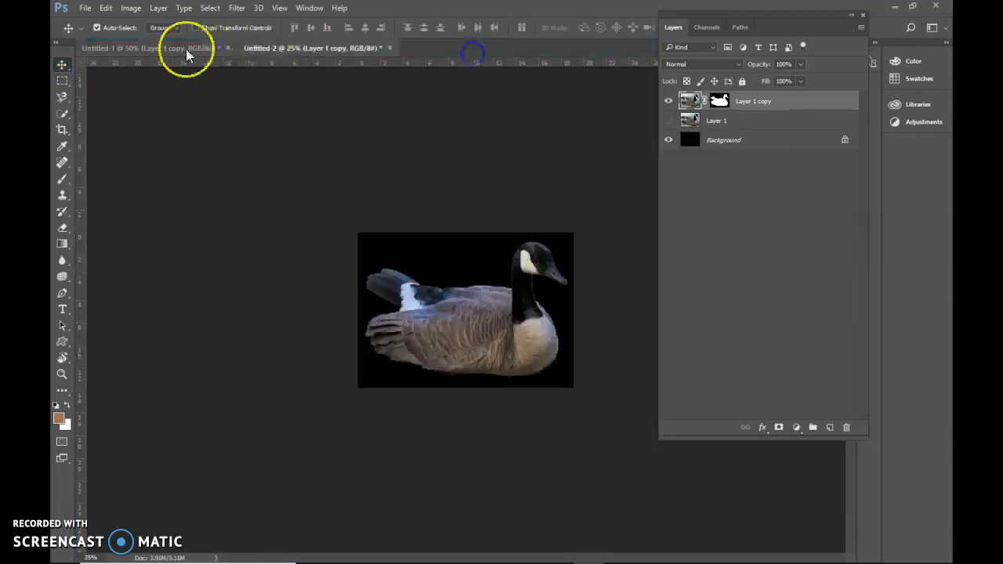
left_click(170, 47)
- Scale the goose layer to about 57% and place it on the sand between the green bag and the kayak
key("ctrl+t")
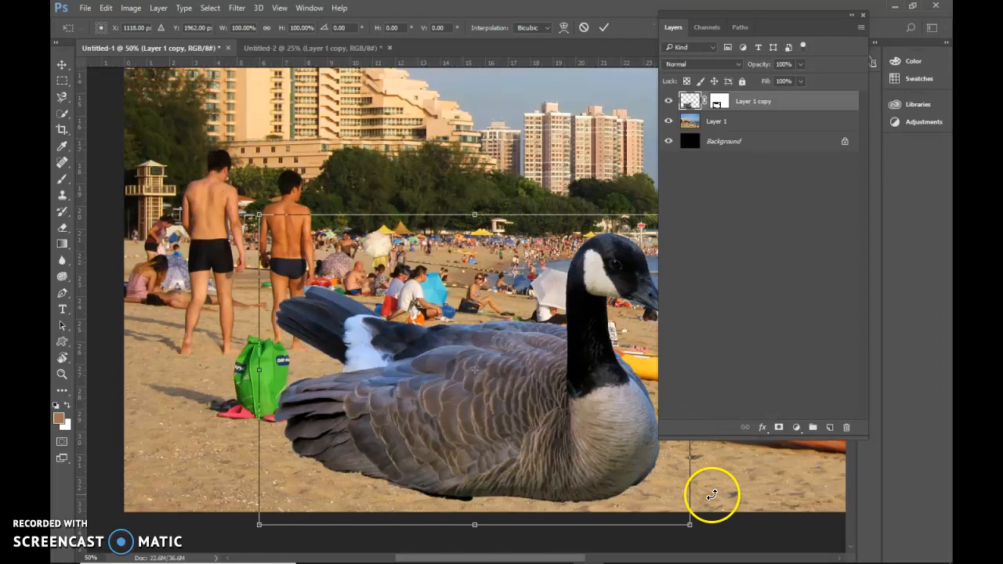
left_click_drag(687, 524, 537, 357)
left_click_drag(445, 358, 453, 435)
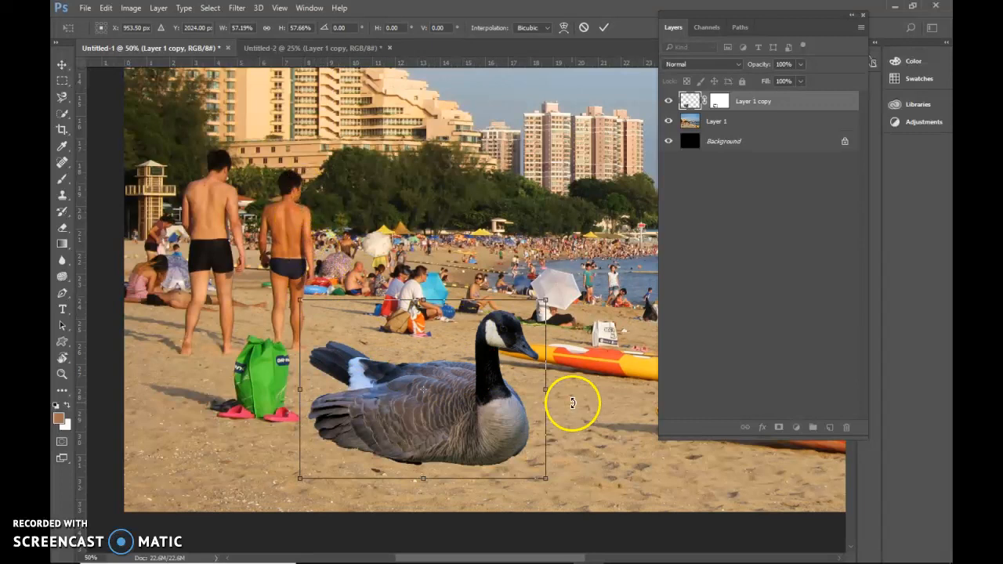
key("Return")
left_click_drag(493, 416, 514, 422)
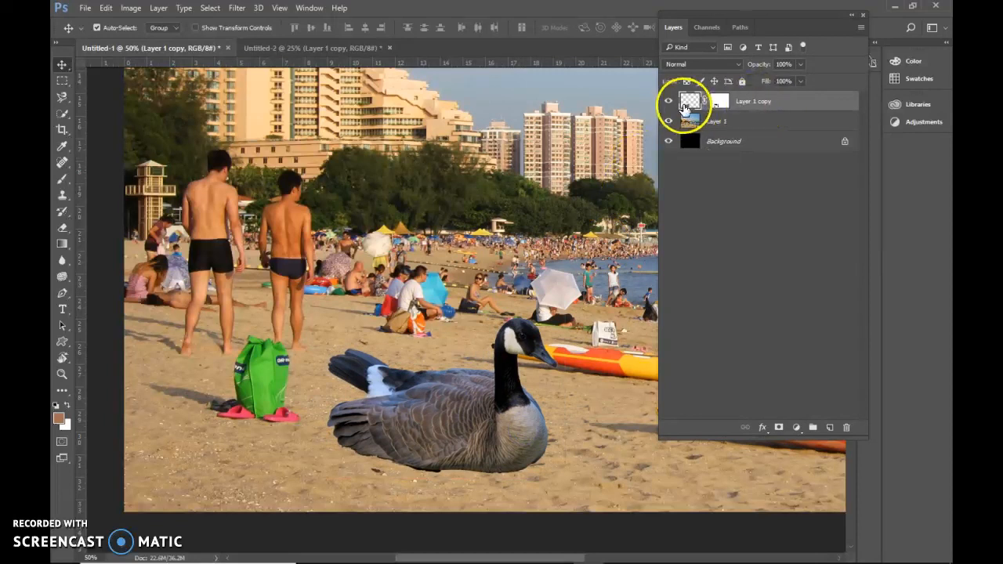
left_click(512, 485)
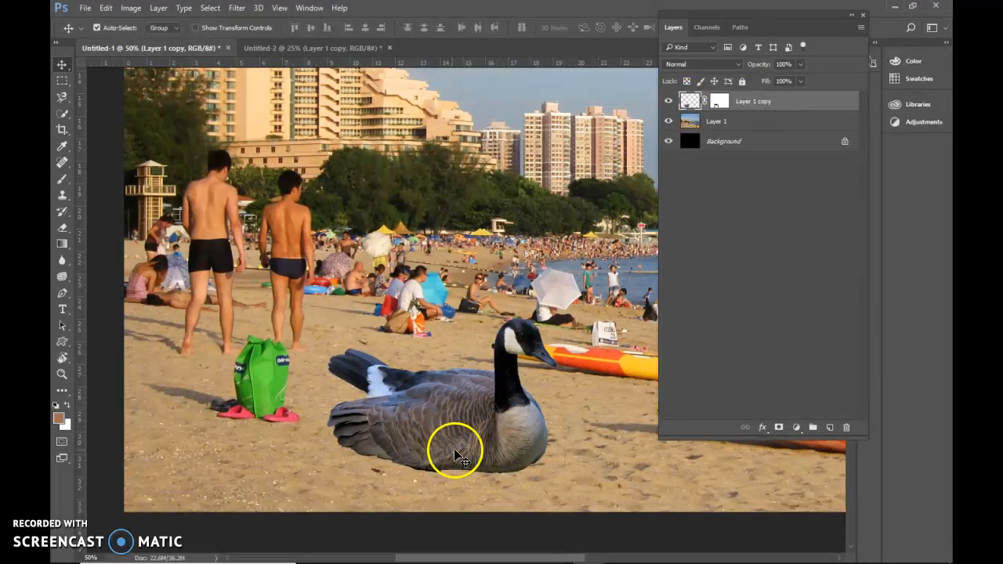
left_click_drag(439, 441, 418, 441)
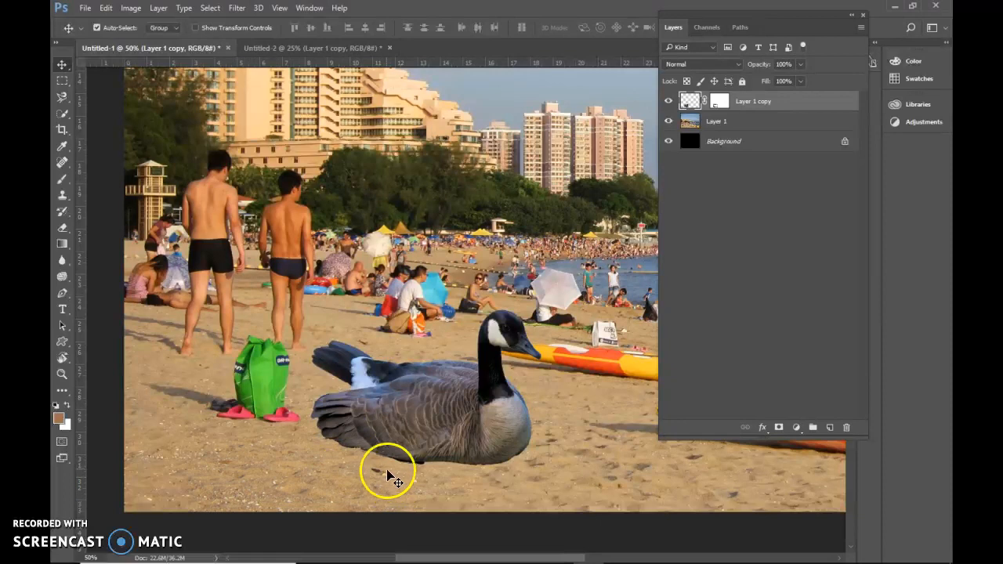
- Add a new empty layer above the goose layer for retouching the underside of its body at 200% zoom
left_click(62, 376)
left_click_drag(531, 486, 526, 481)
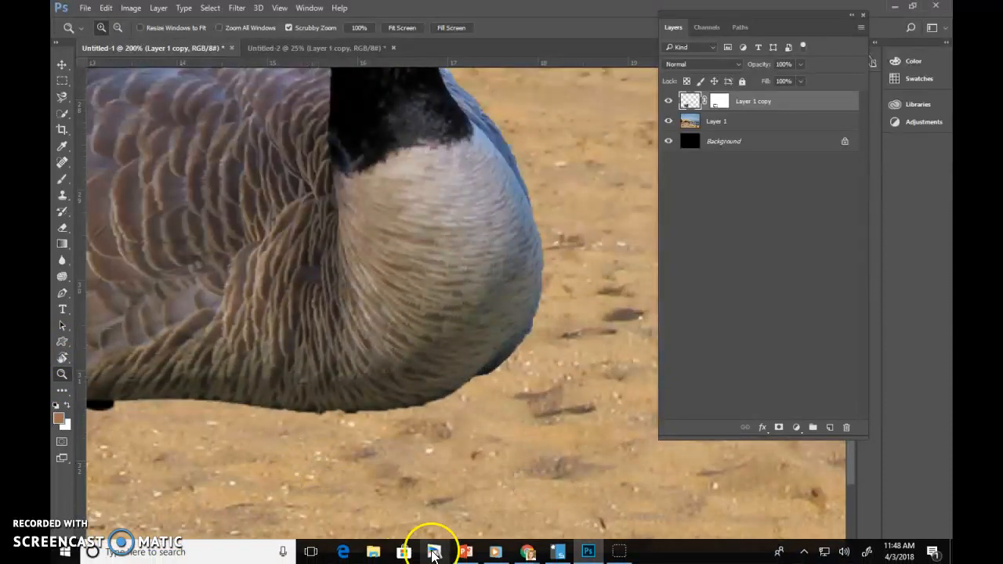
left_click_drag(494, 559, 461, 560)
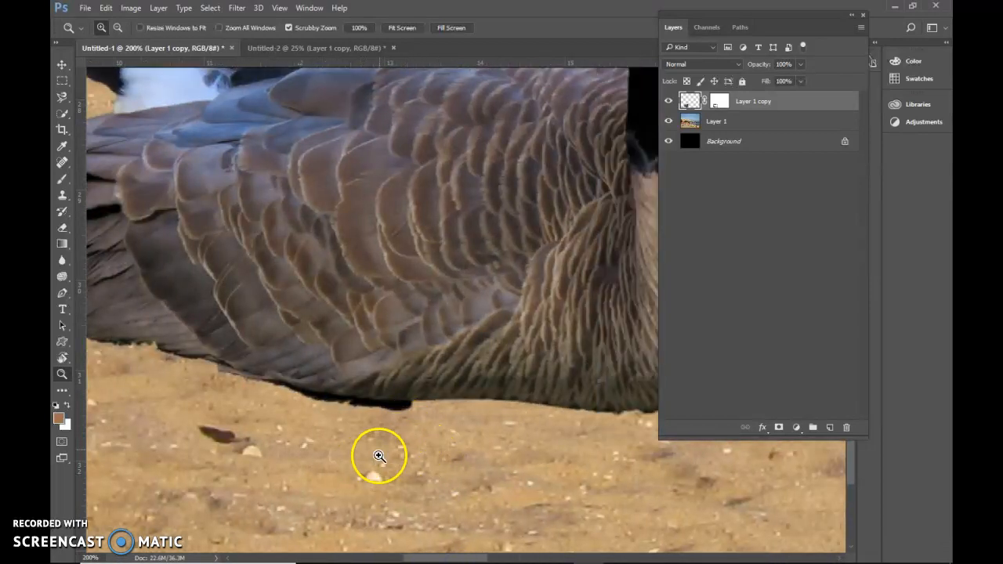
left_click(830, 427)
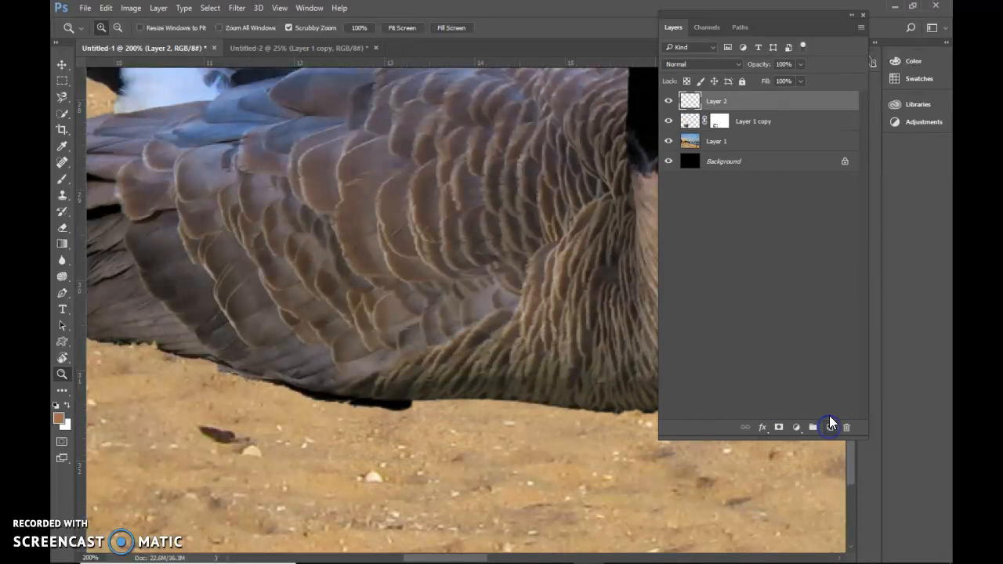
- Set up the Clone Stamp tool with the textured 90 px brush tip reduced to 60 px
left_click(63, 197)
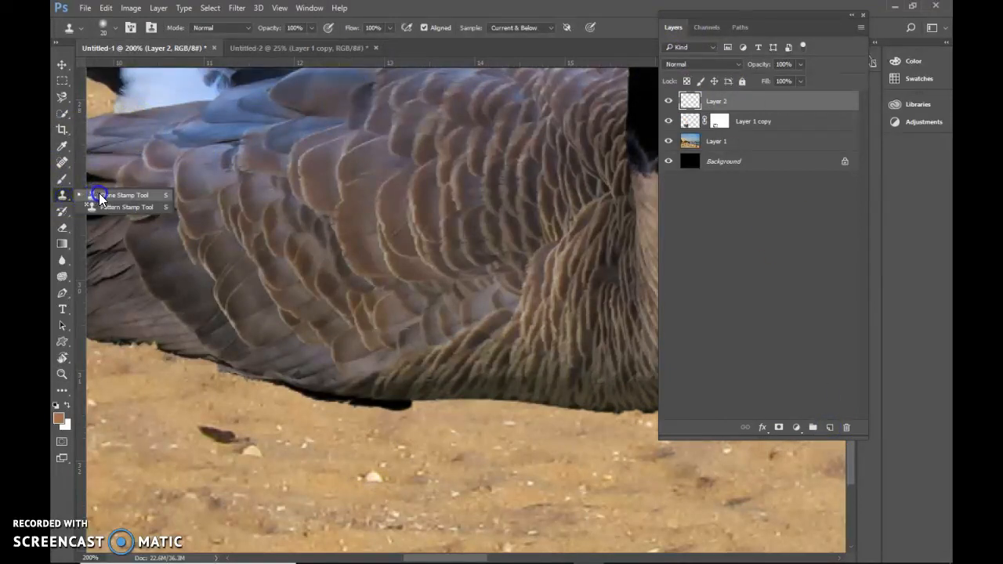
left_click(119, 30)
left_click(138, 154)
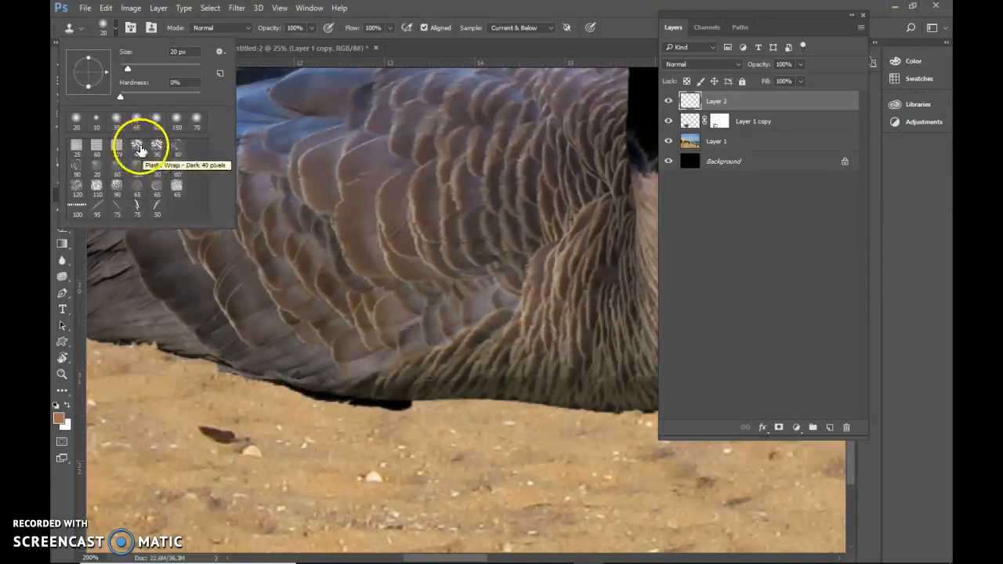
scroll(157, 156, "up", 1)
left_click(220, 54)
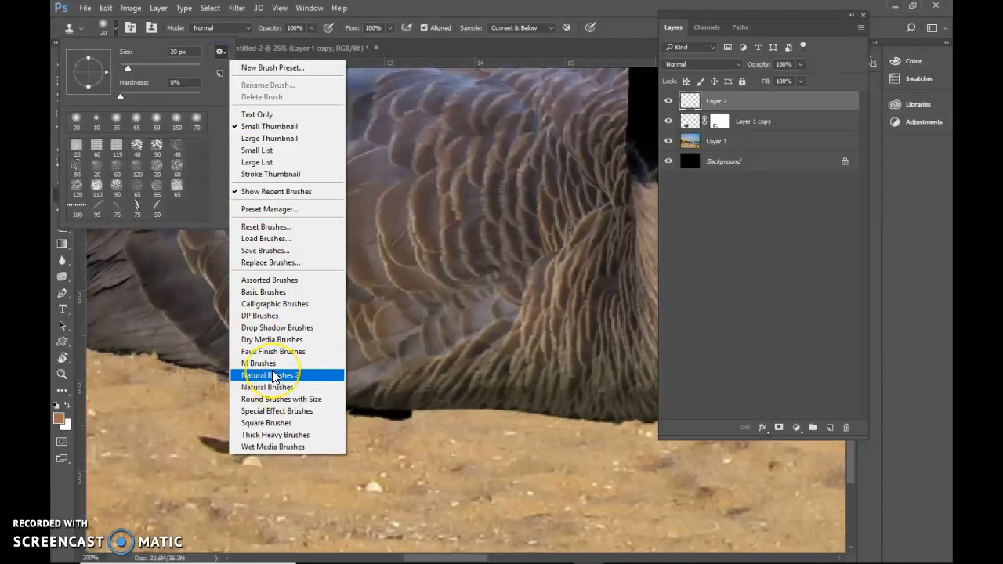
left_click(183, 206)
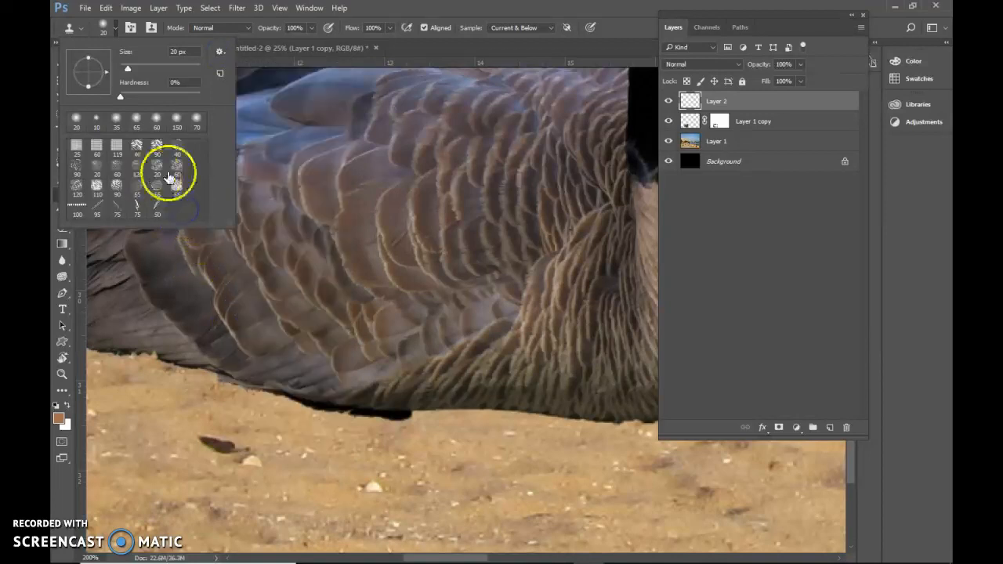
double_click(157, 149)
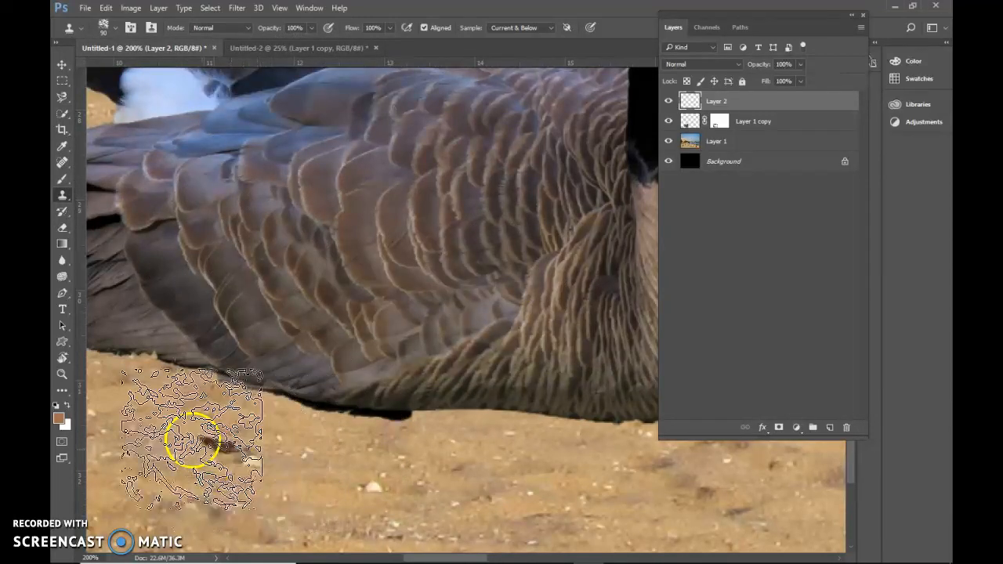
key("bracketleft")
key("bracketleft")
key("bracketleft")
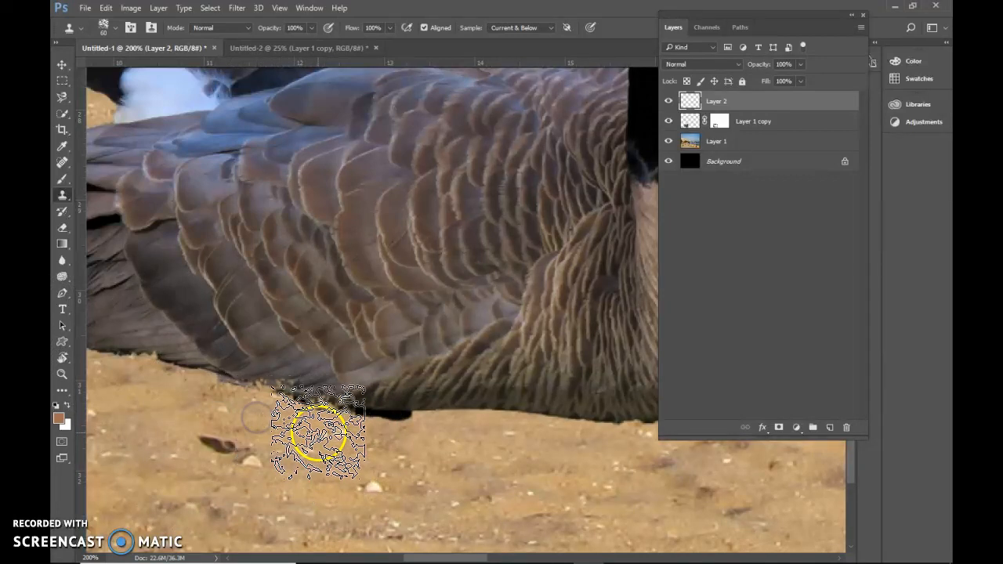
- Dab cloned sand onto the goose's lower edge and rotate the brush tip to an angle of -131°
left_click(329, 427)
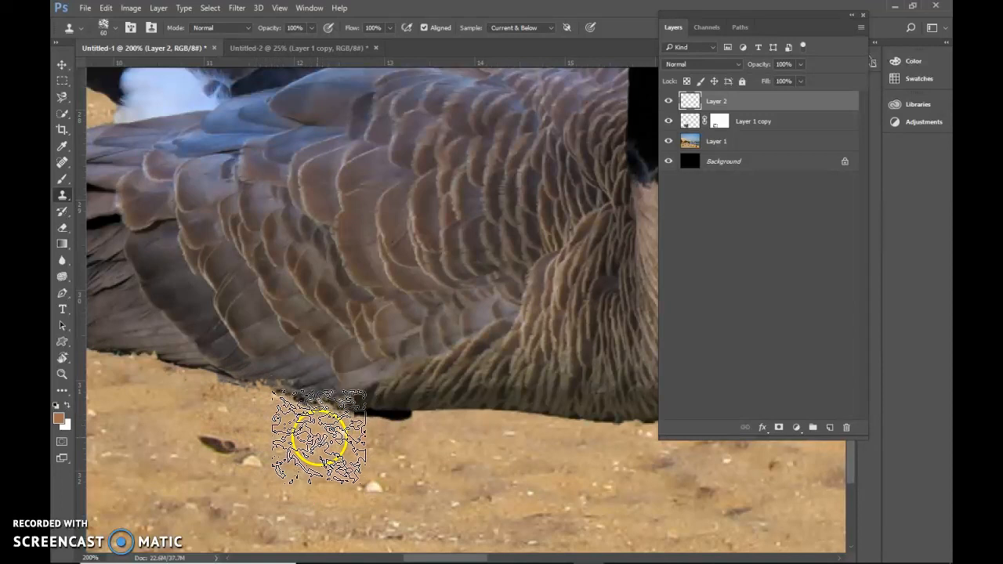
left_click(309, 8)
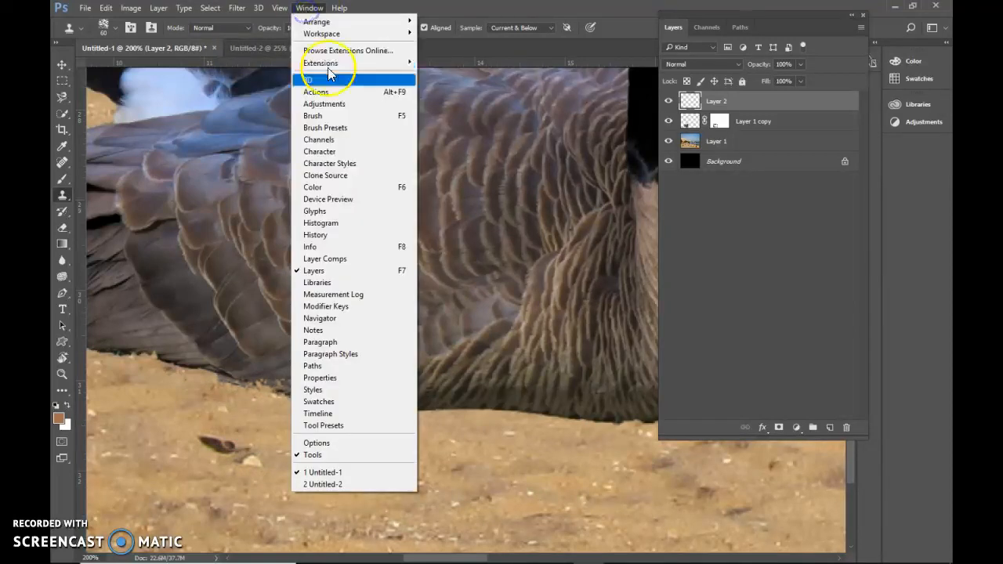
left_click(335, 116)
left_click_drag(836, 231, 826, 240)
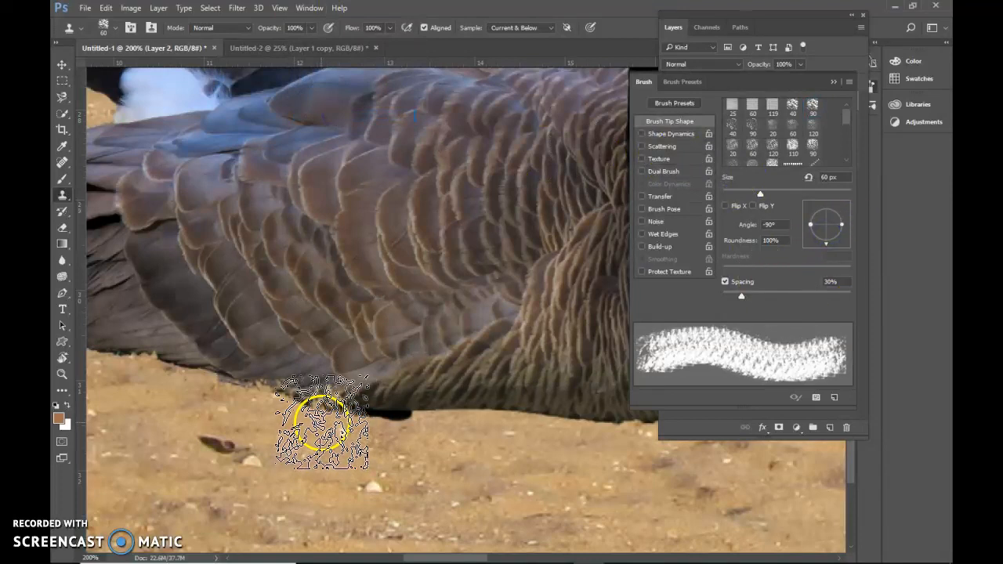
mouse_move(826, 224)
left_mouse_down()
mouse_move(828, 240)
mouse_move(814, 237)
left_mouse_up()
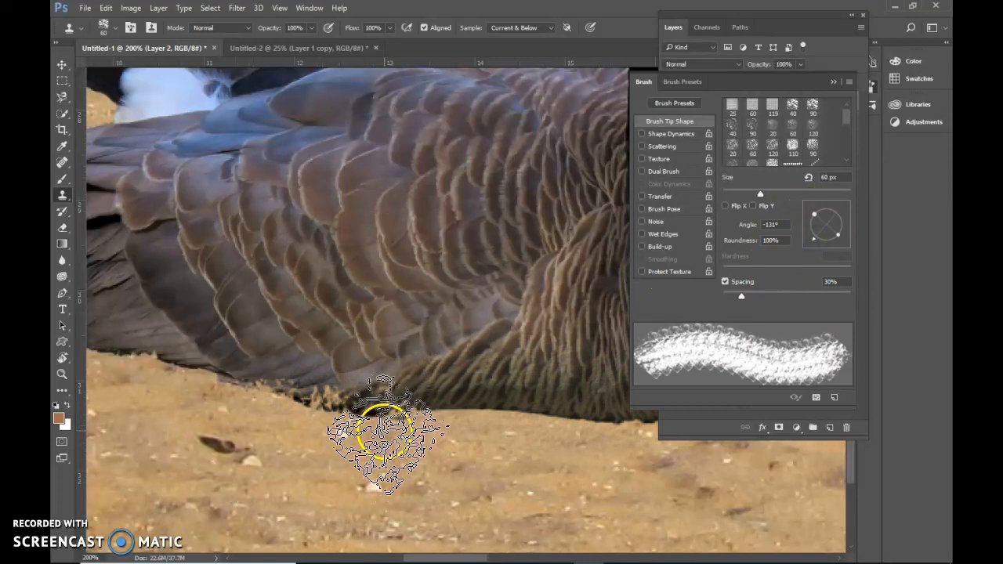
- Clone sand over the dark bottom edge of the goose's body with the rotated brush tip
left_click_drag(382, 426, 361, 444)
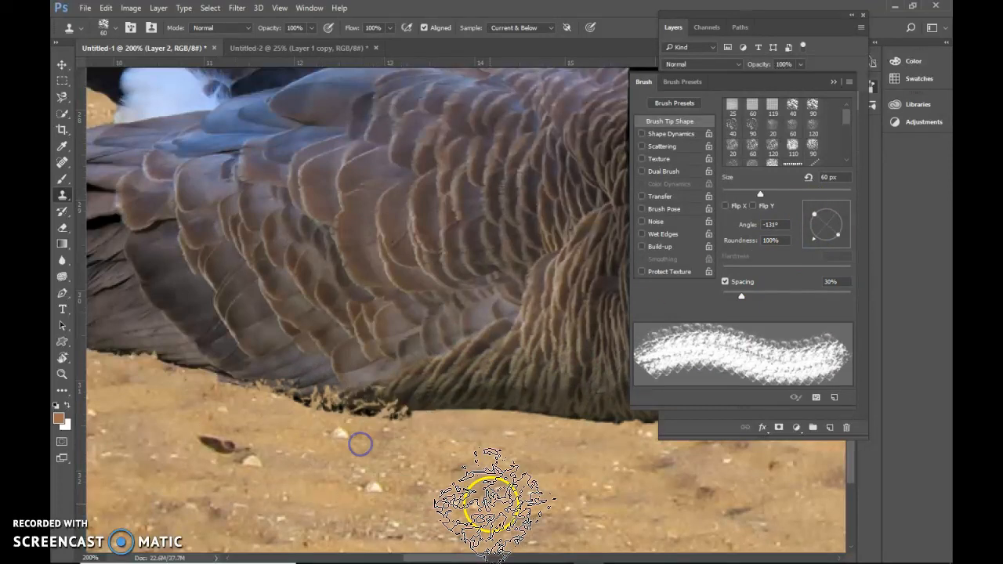
left_click(417, 434)
left_click(410, 443)
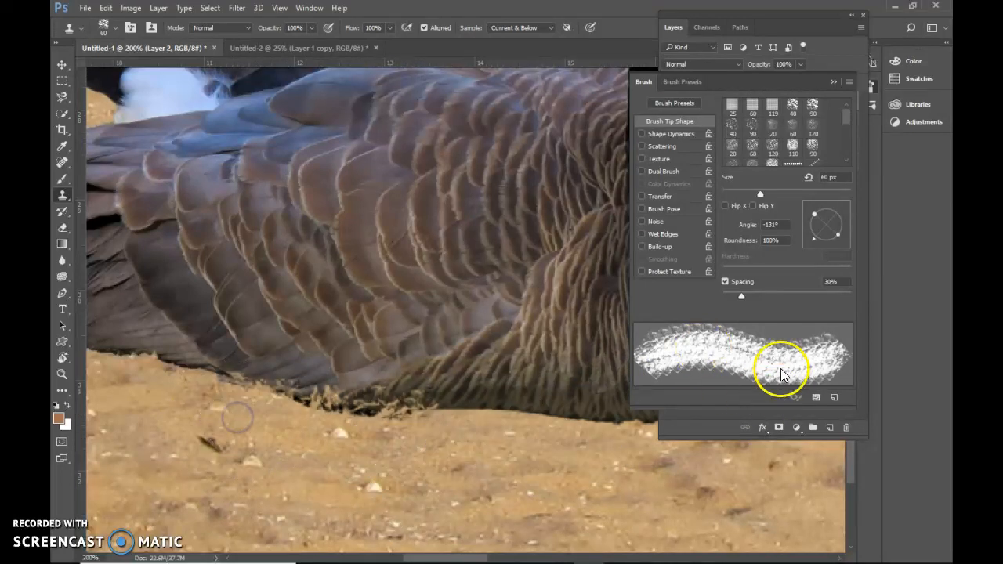
left_click(834, 81)
key("ctrl+minus")
key("ctrl+minus")
key("ctrl+minus")
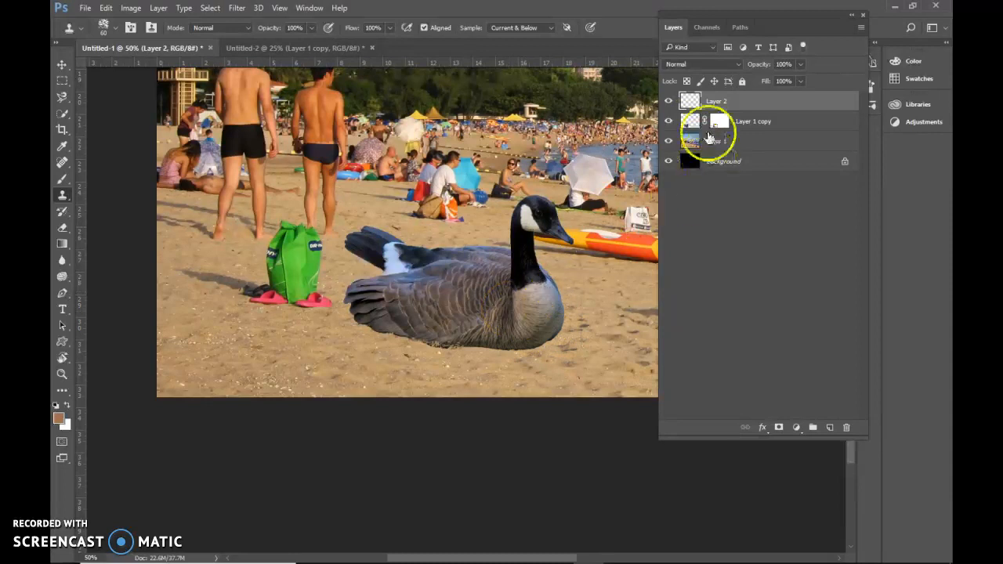
- Paint black on the goose layer's mask beside the chest with a 100 px brush
left_click(683, 121)
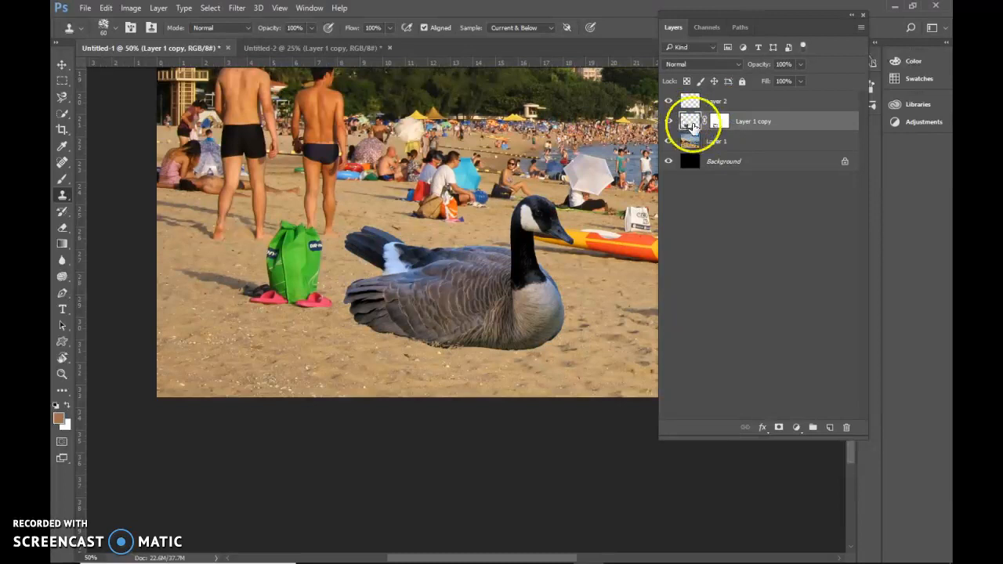
left_click(61, 179)
left_click(717, 122)
key("d")
key("bracketleft")
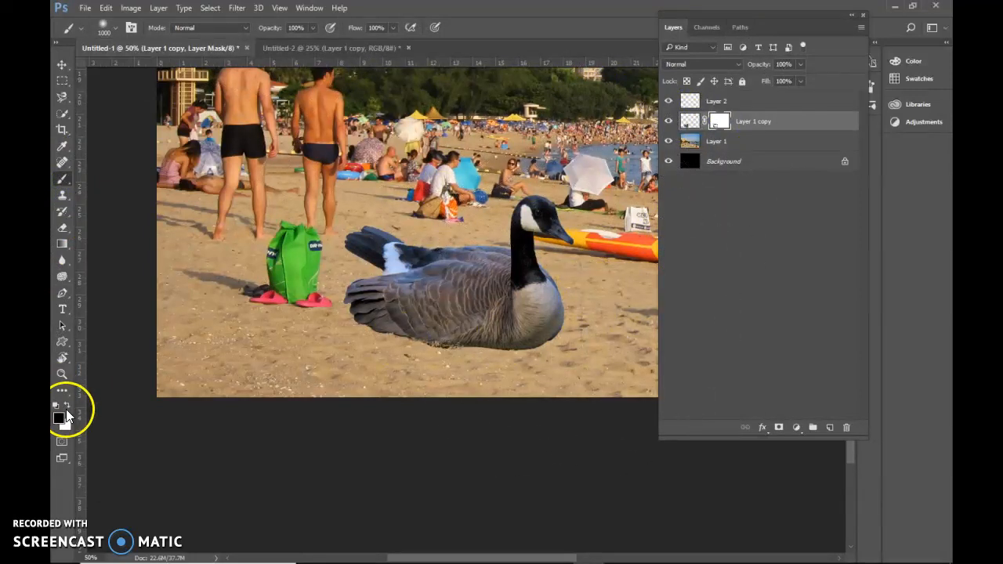
key("bracketleft")
key("bracketleft")
key("bracketleft")
key("bracketleft")
key("bracketleft")
key("bracketleft")
key("bracketleft")
key("bracketleft")
key("bracketleft")
key("bracketleft")
key("bracketleft")
key("bracketleft")
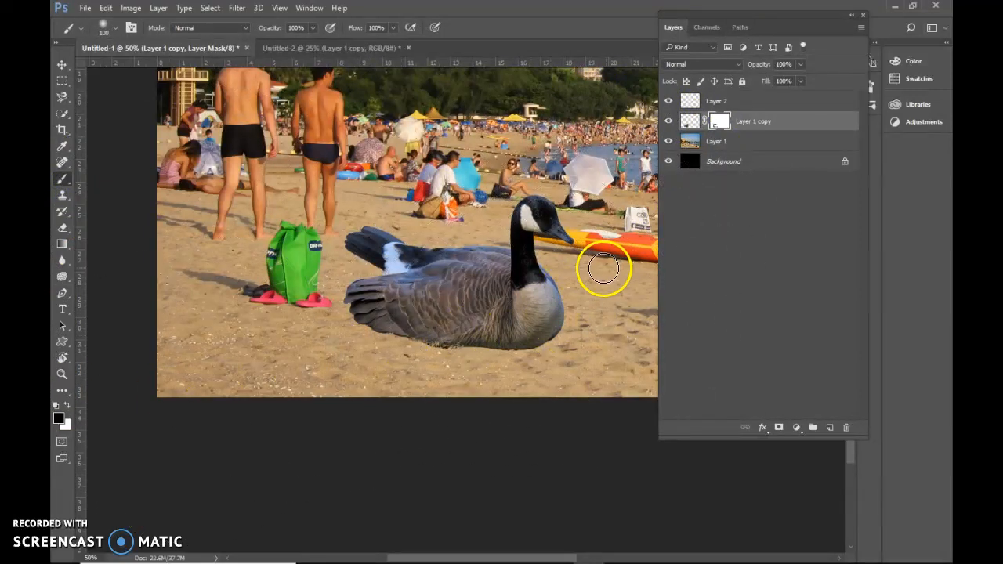
left_click(586, 319)
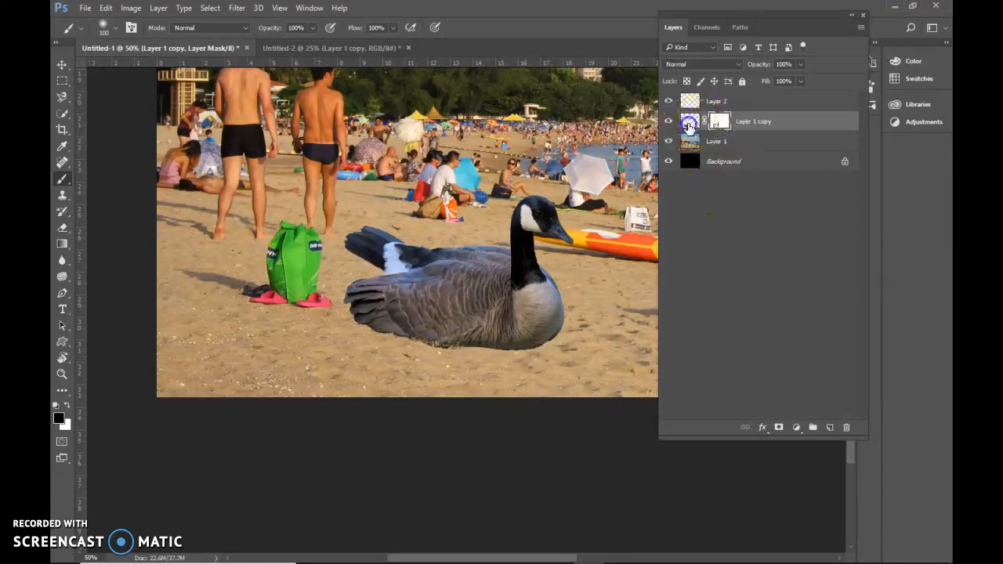
- Add a Drop Shadow effect to the image on the goose layer
left_click(689, 127)
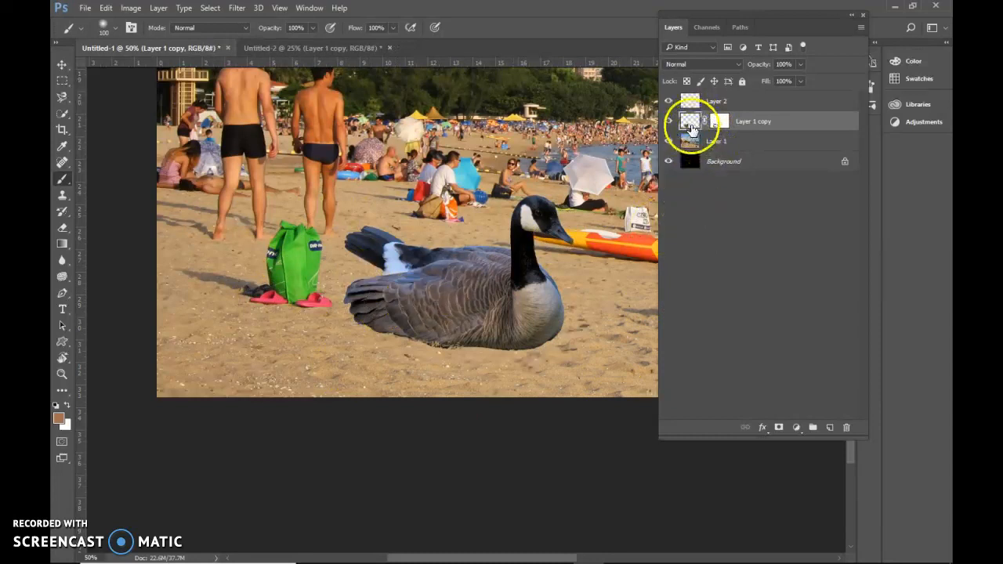
left_click(762, 427)
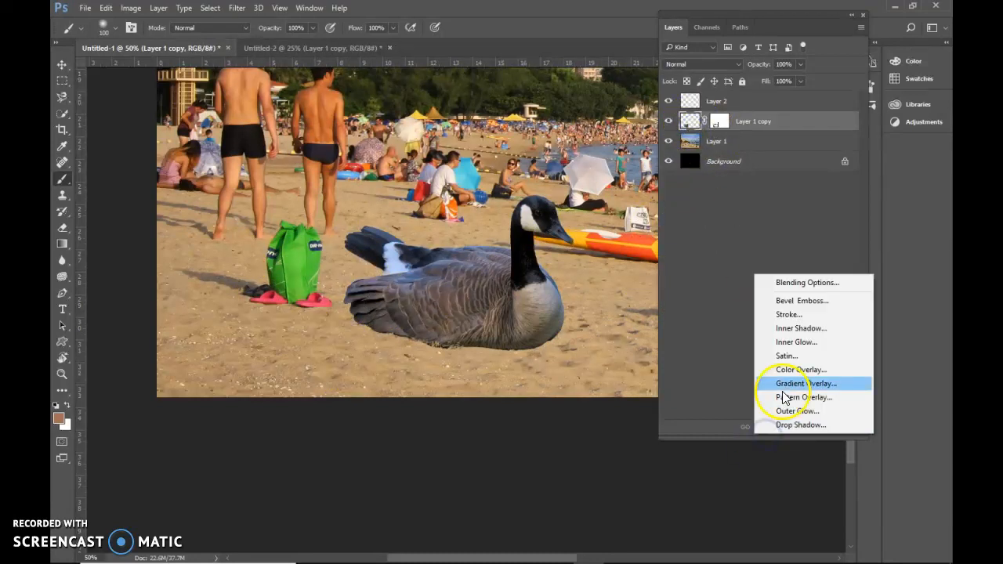
left_click(792, 425)
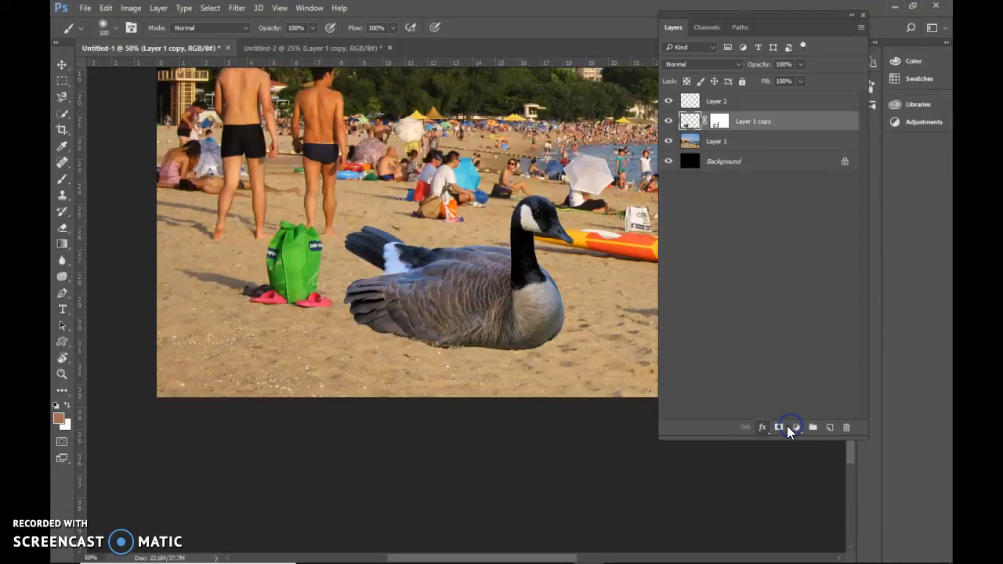
left_click_drag(632, 104, 592, 103)
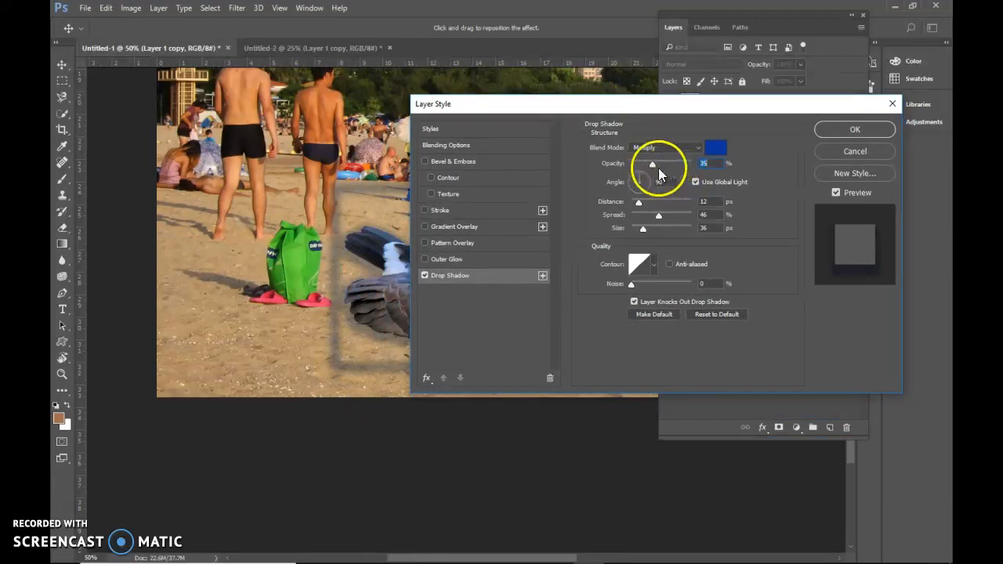
left_click_drag(644, 106, 680, 97)
left_click_drag(222, 305, 340, 357)
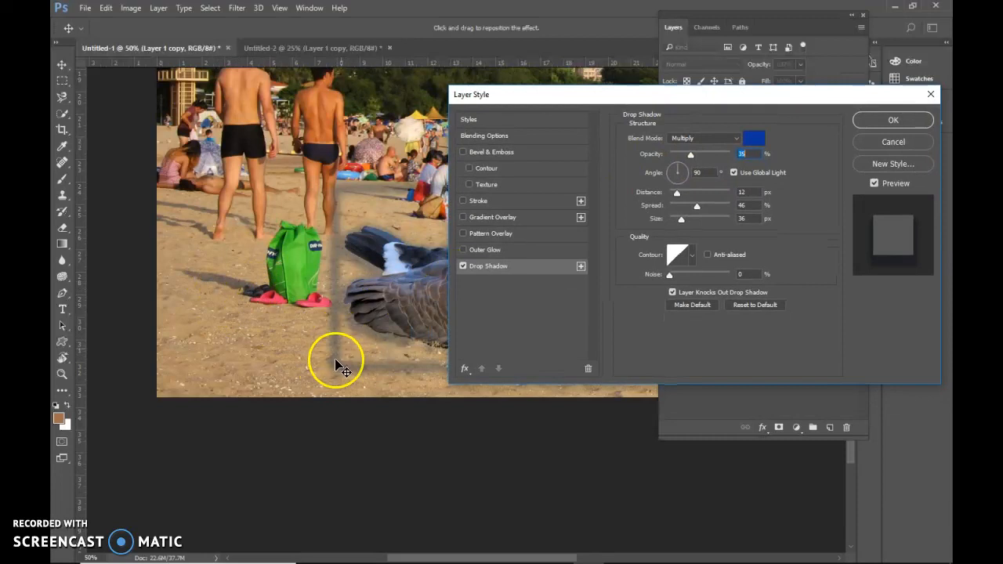
- Cast the goose's drop shadow onto the sand at 18° and 627 px distance, with 38% opacity, 34% spread and 6 px size
left_click_drag(698, 207, 681, 209)
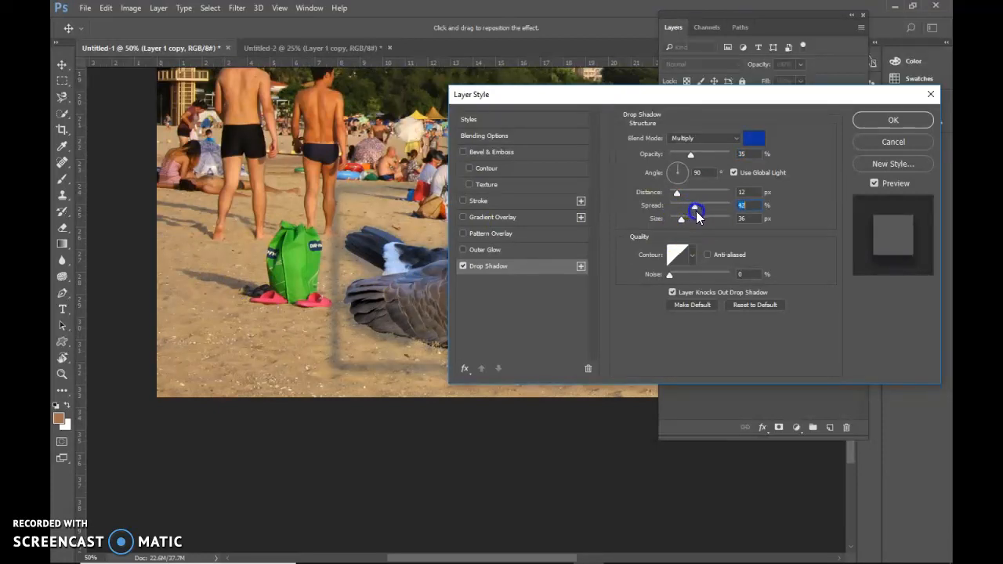
left_click_drag(681, 222, 678, 221)
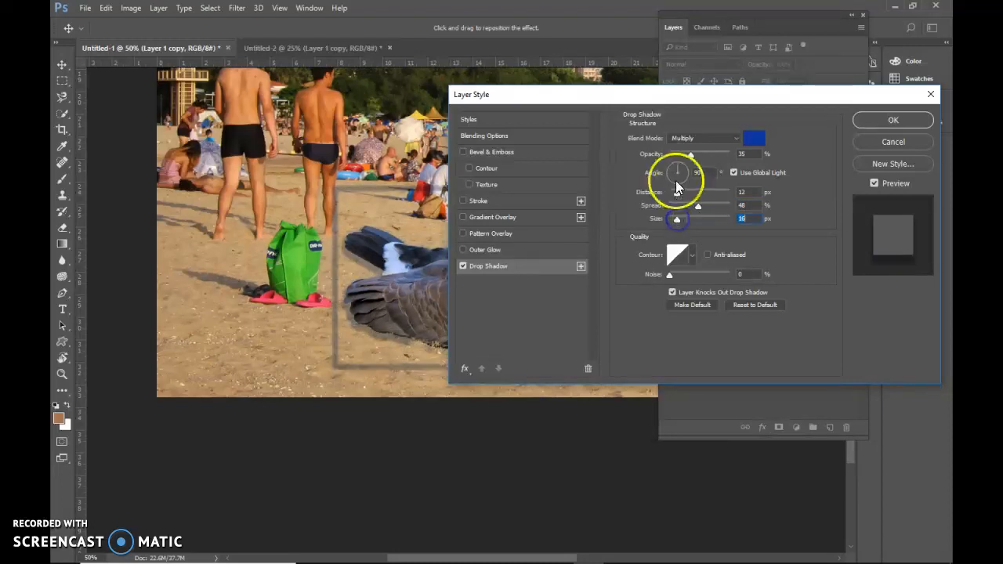
left_click_drag(423, 276, 235, 348)
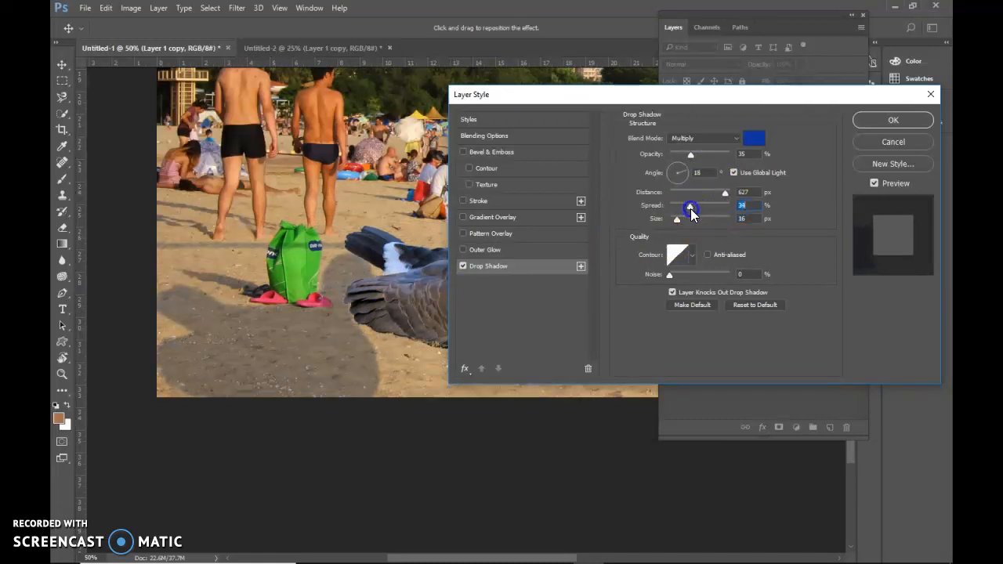
left_click_drag(677, 221, 673, 223)
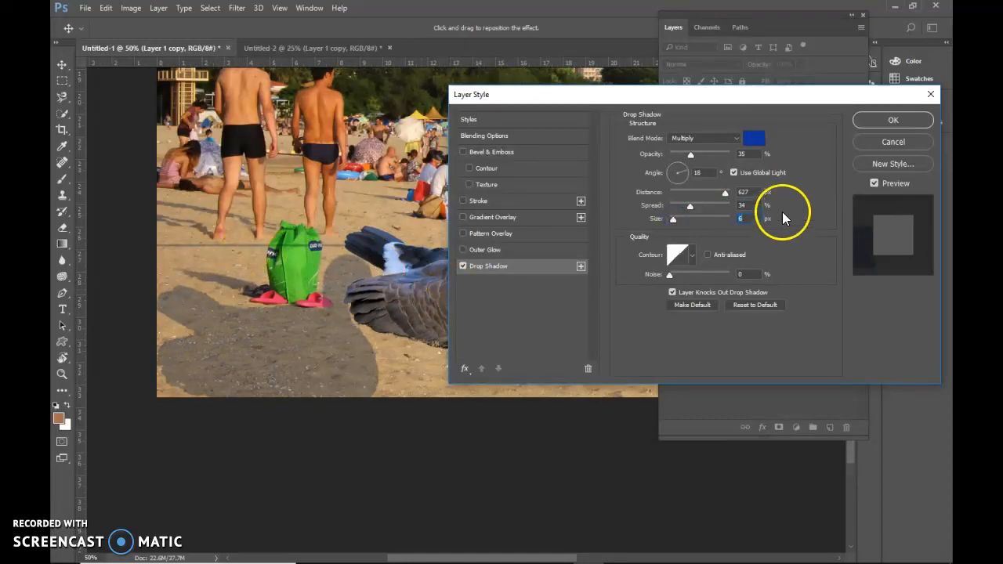
left_click_drag(690, 155, 694, 158)
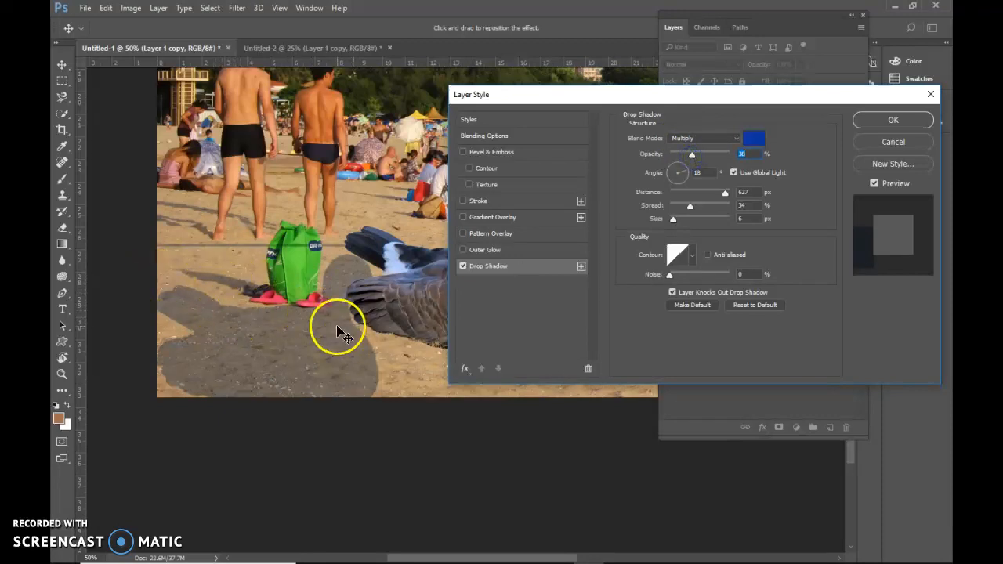
left_click(878, 124)
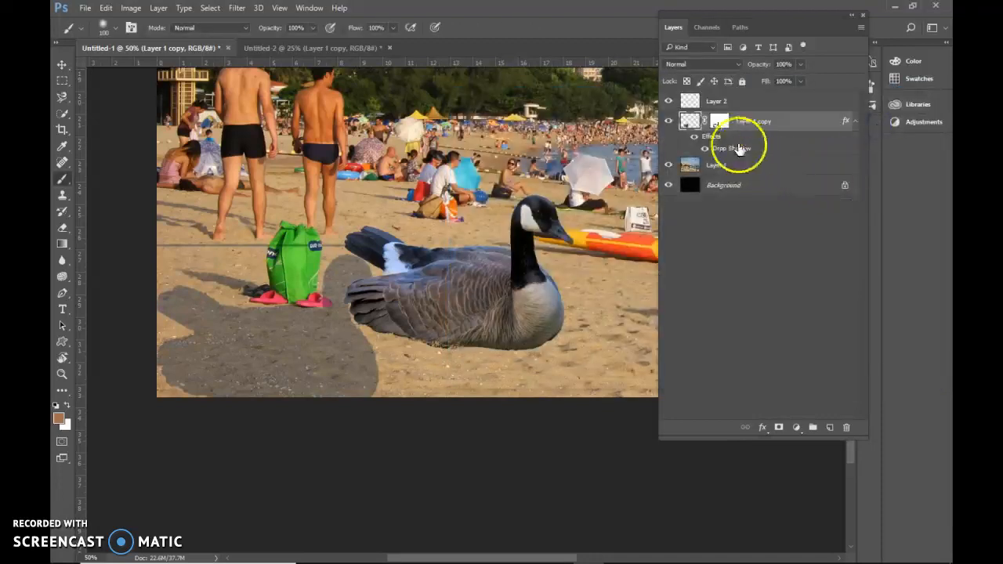
- Convert the goose's drop shadow effect into a separate layer
right_click(733, 148)
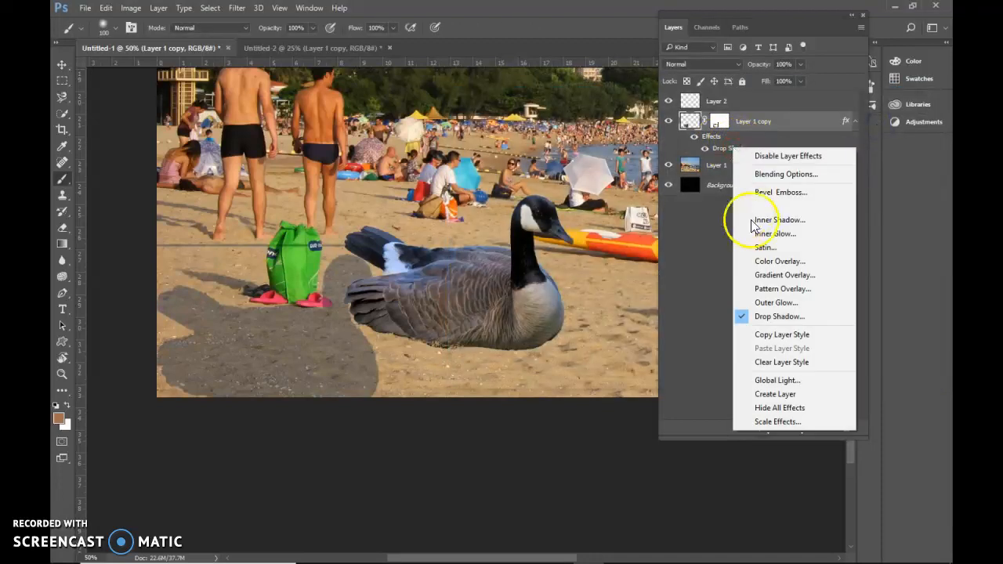
left_click(781, 400)
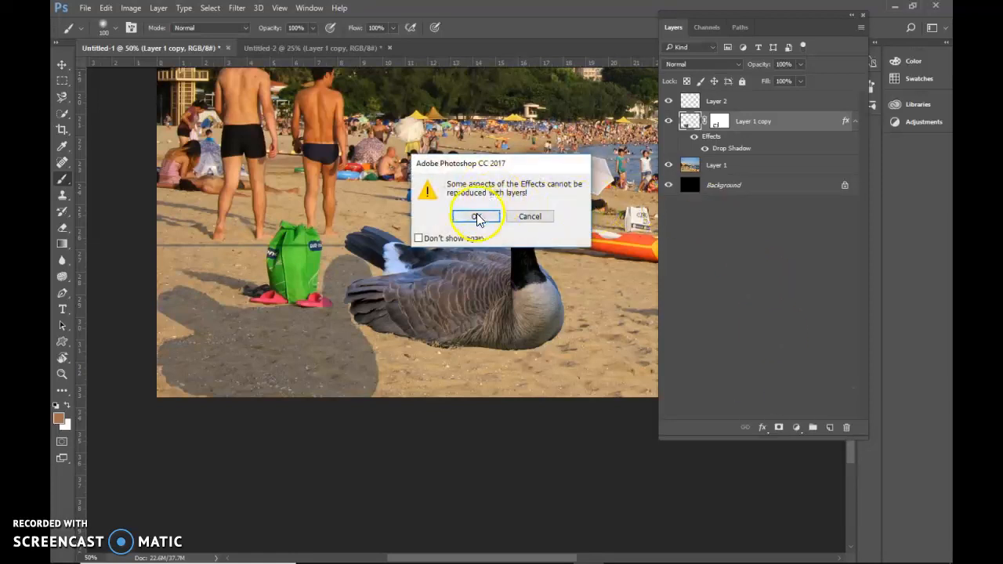
left_click(476, 217)
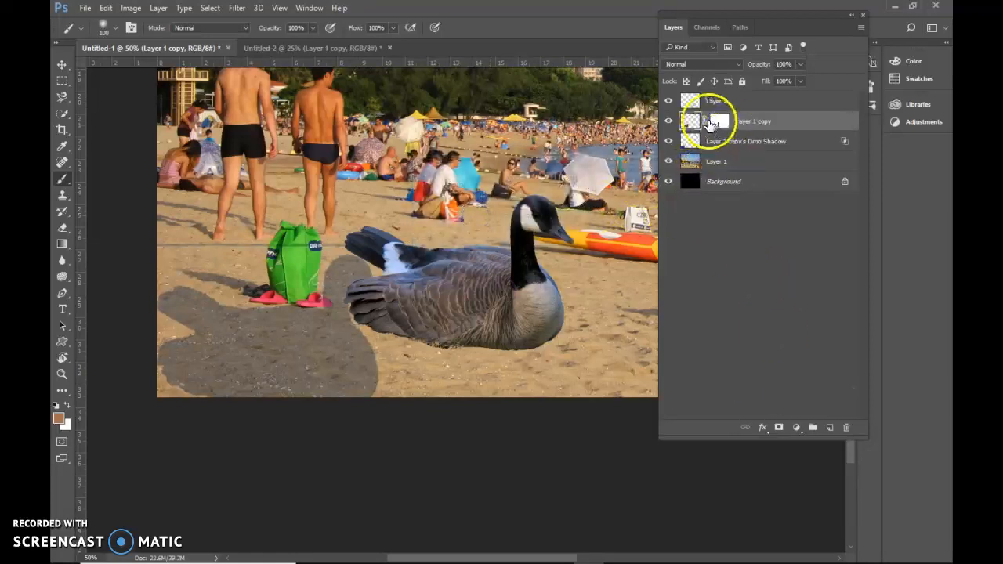
- Hide the goose temporarily and erase the stray outline around the shadow on its layer with a 150 px eraser
left_click(668, 123)
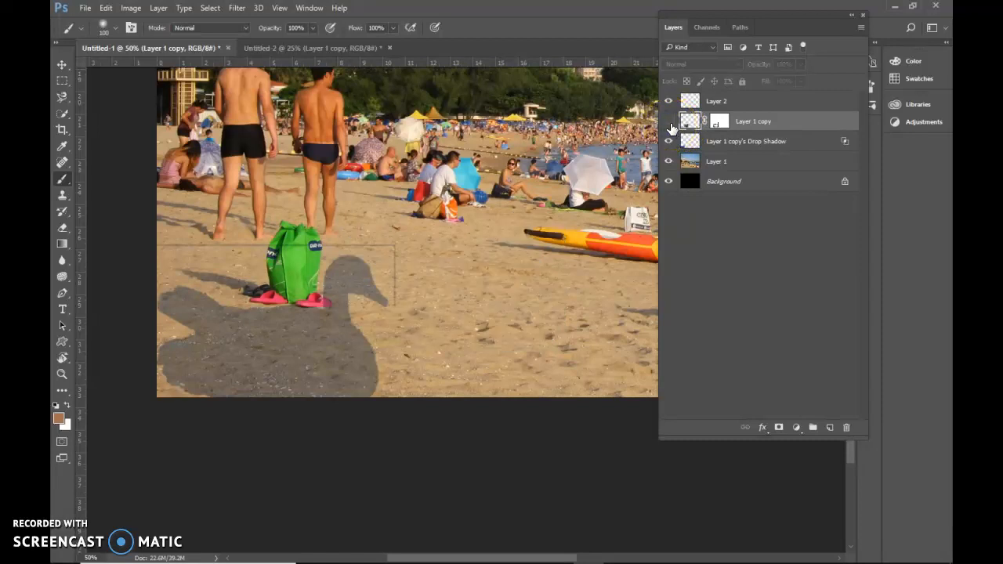
left_click(694, 143)
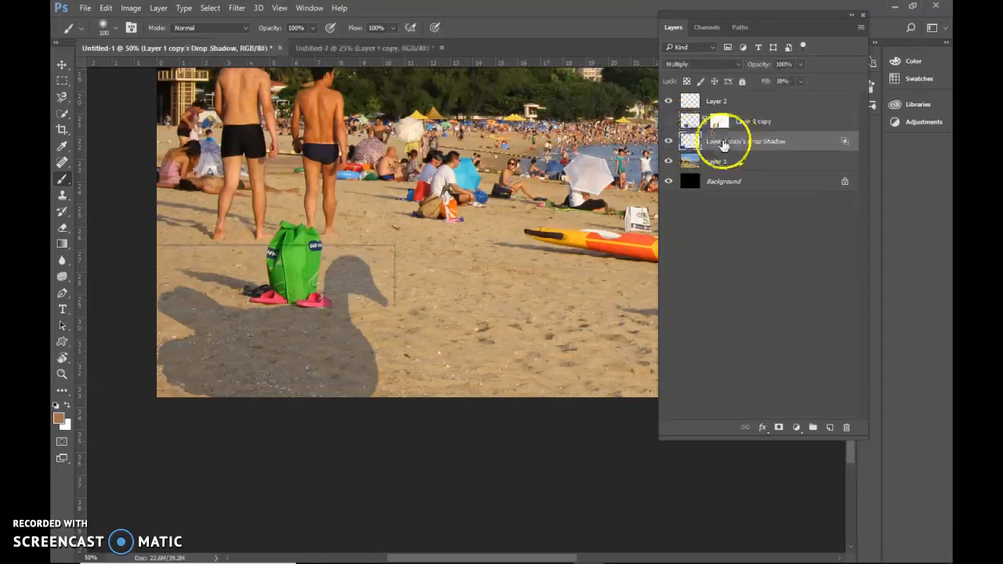
left_click(62, 228)
left_click(92, 228)
mouse_move(186, 242)
left_mouse_down()
mouse_move(381, 238)
mouse_move(396, 253)
mouse_move(406, 246)
mouse_move(414, 304)
mouse_move(408, 288)
mouse_move(419, 315)
mouse_move(420, 288)
mouse_move(444, 350)
left_mouse_up()
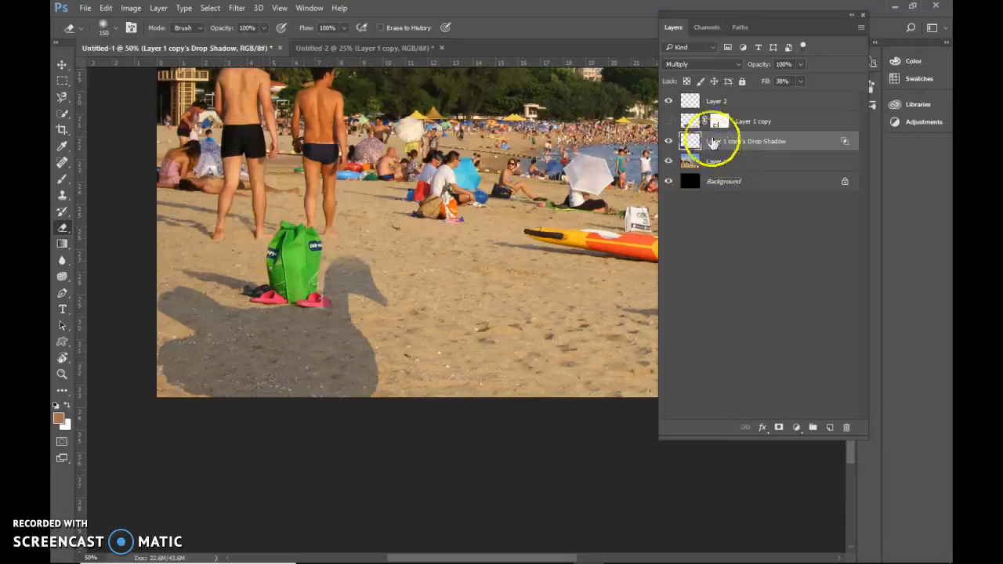
left_click(668, 121)
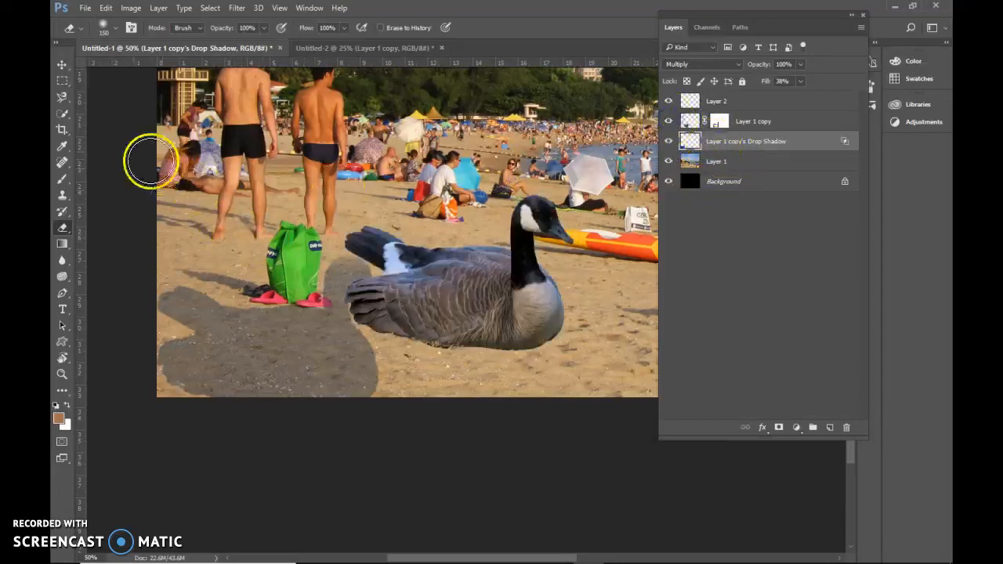
- Move the shadow up the beach so it lies behind the green bag and the goose's tail
left_click(58, 69)
left_click_drag(340, 357, 386, 337)
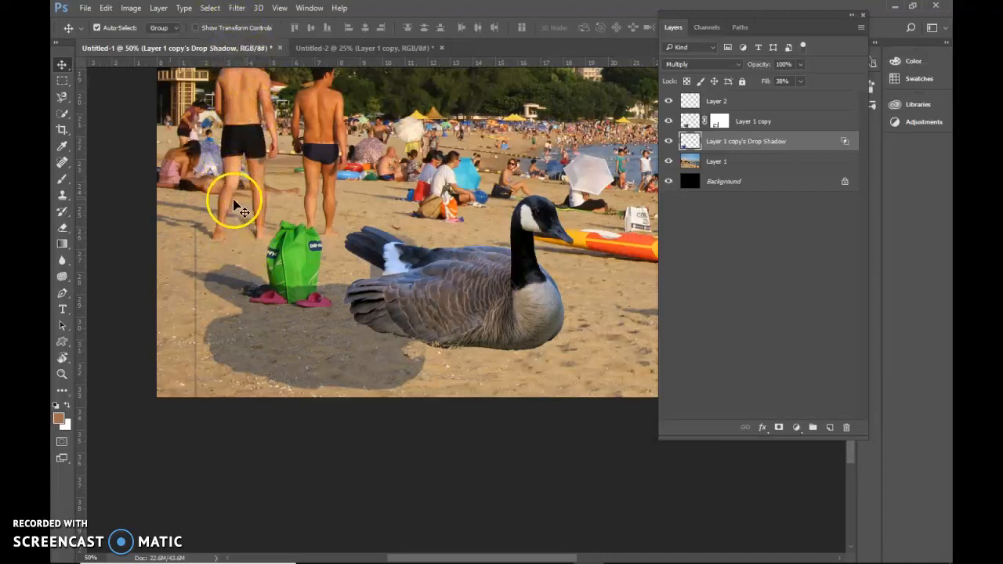
left_click_drag(350, 369, 360, 227)
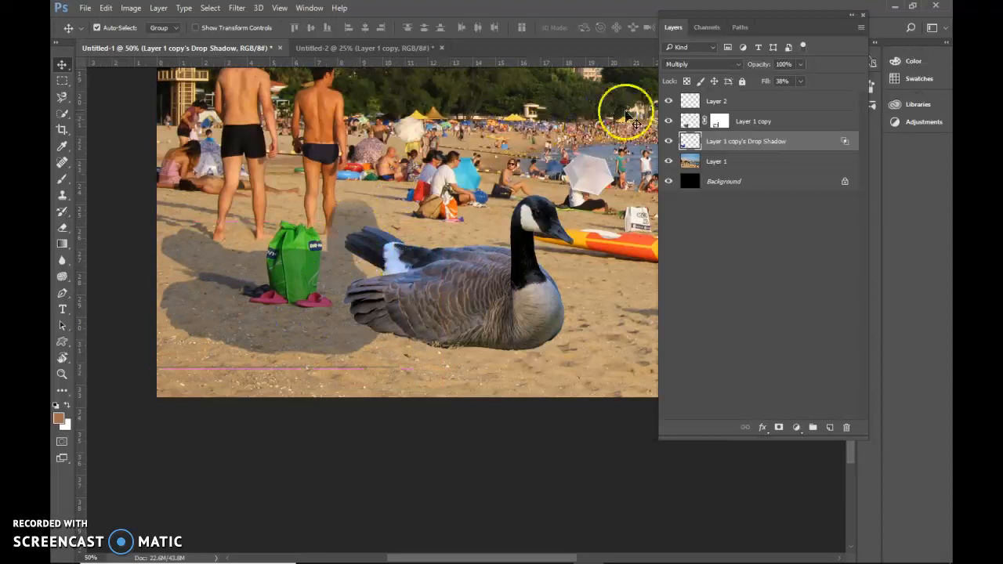
left_click(63, 227)
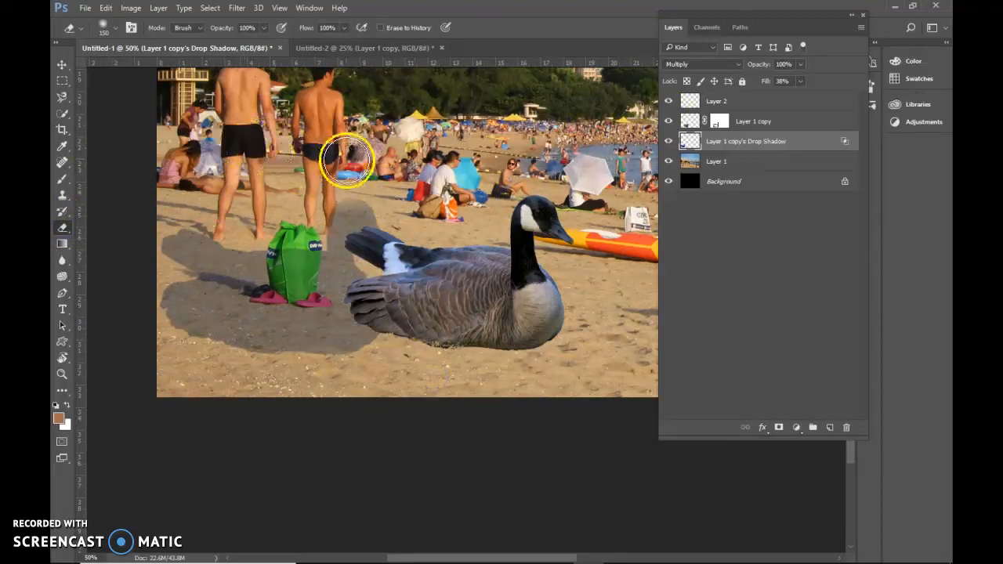
- Free-transform the shadow, rotating it to about -155° and placing it behind the goose's tail
key("ctrl+t")
left_click_drag(413, 190, 196, 171)
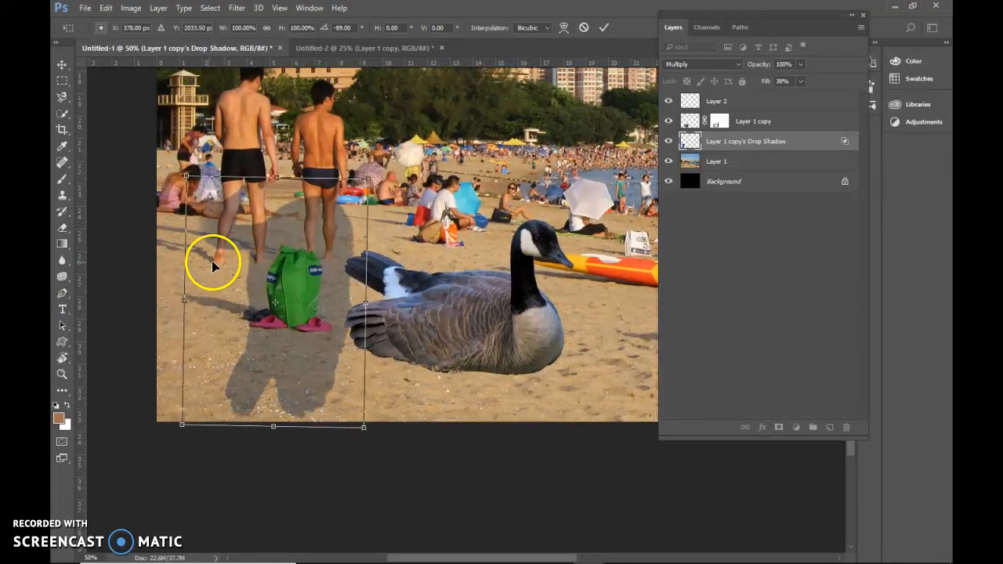
left_click_drag(330, 384, 414, 330)
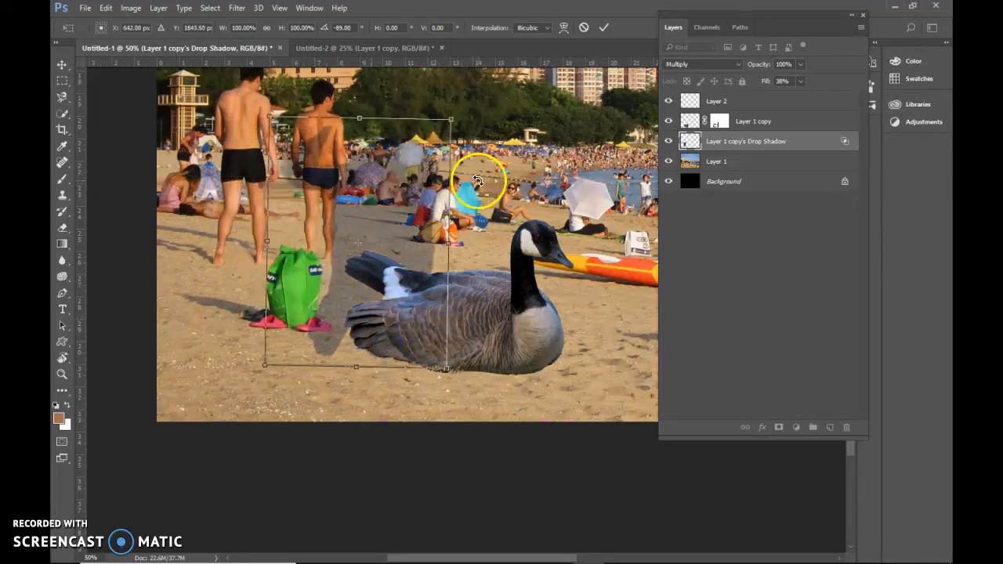
left_click_drag(468, 178, 445, 171)
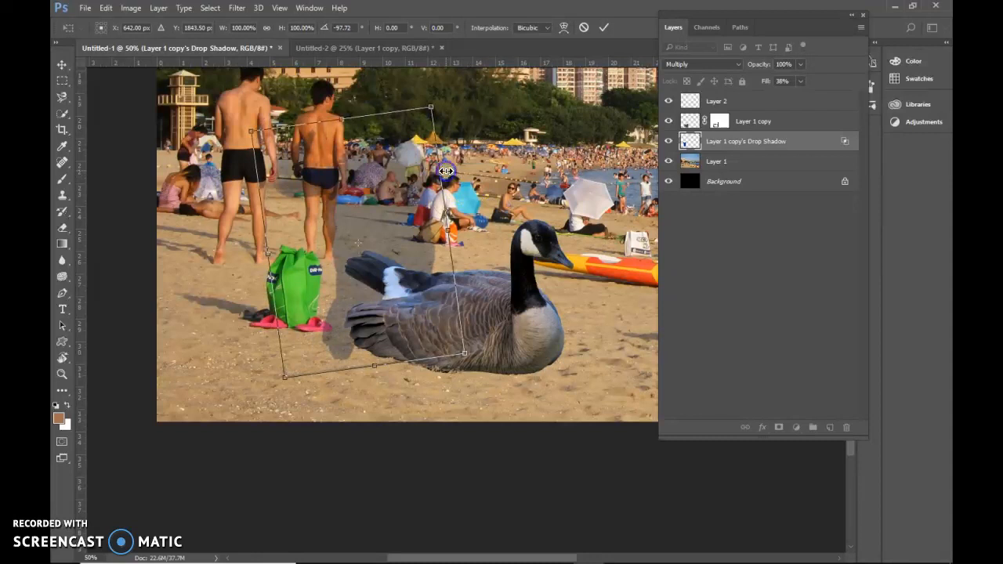
left_click_drag(462, 116, 355, 115)
left_click_drag(348, 213, 338, 258)
left_click_drag(492, 297, 478, 251)
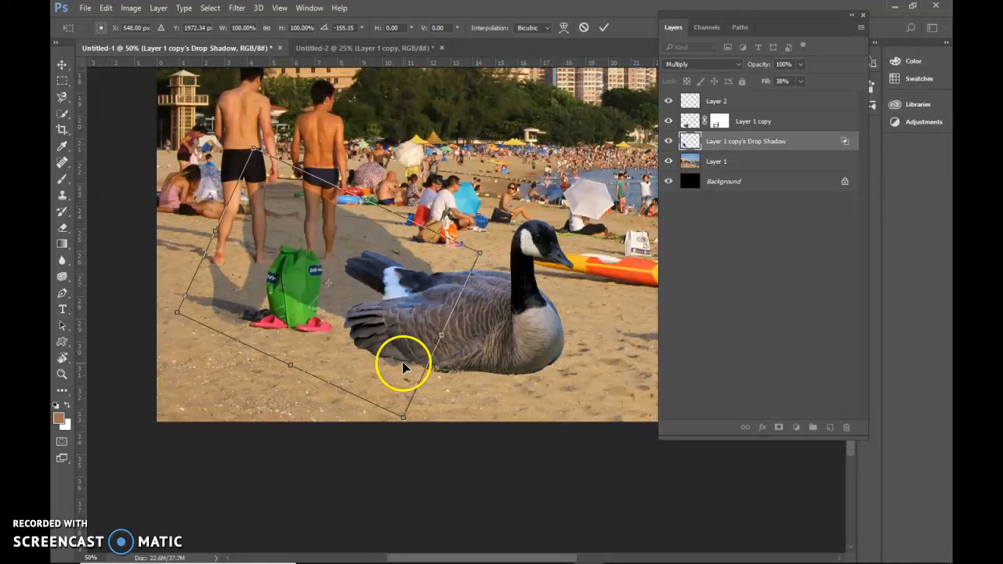
left_click_drag(352, 281, 348, 279)
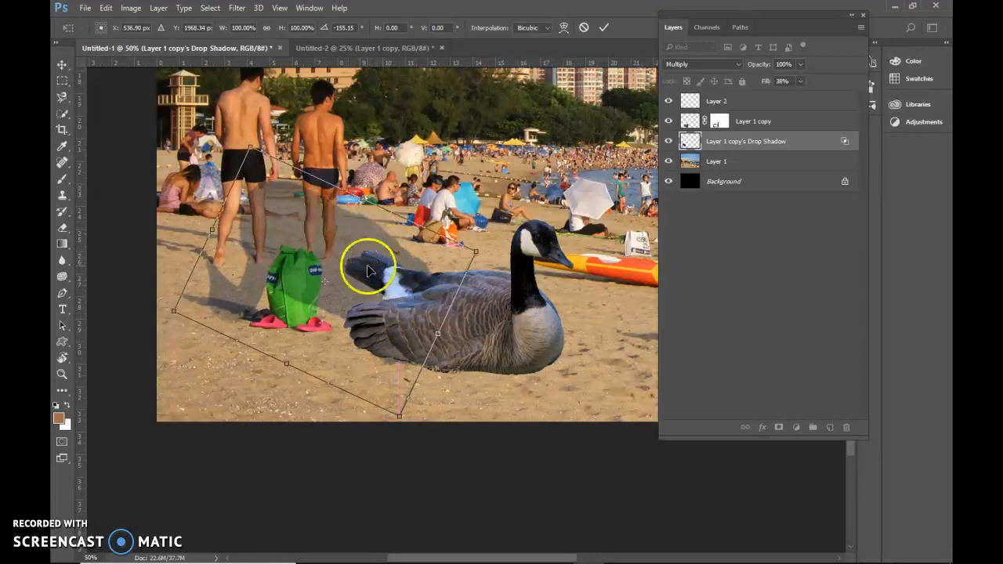
- Skew the shadow by about 12.4° with the Perspective transform, lowering the corner of its box near the standing men
right_click(356, 243)
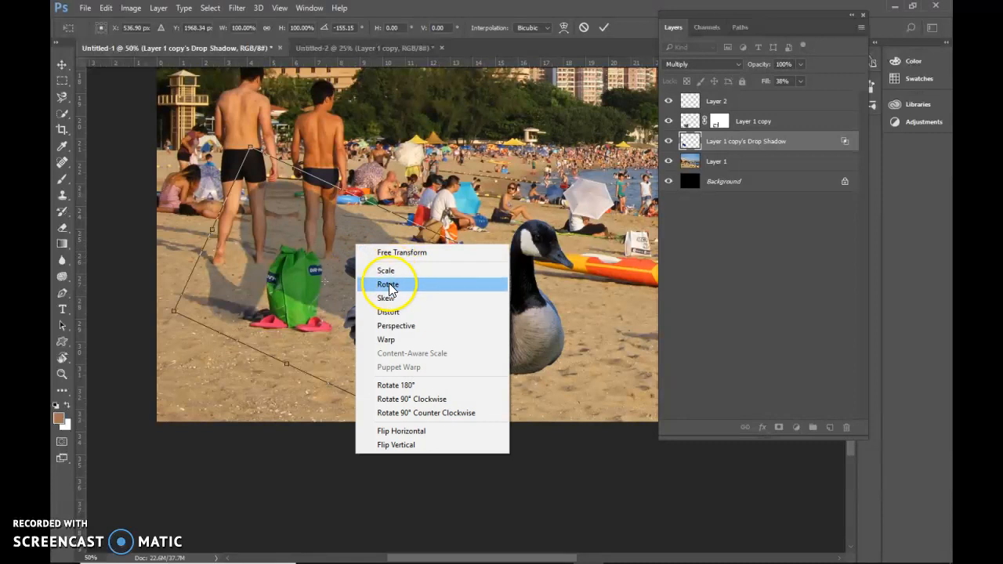
left_click(395, 326)
left_click_drag(247, 149, 238, 198)
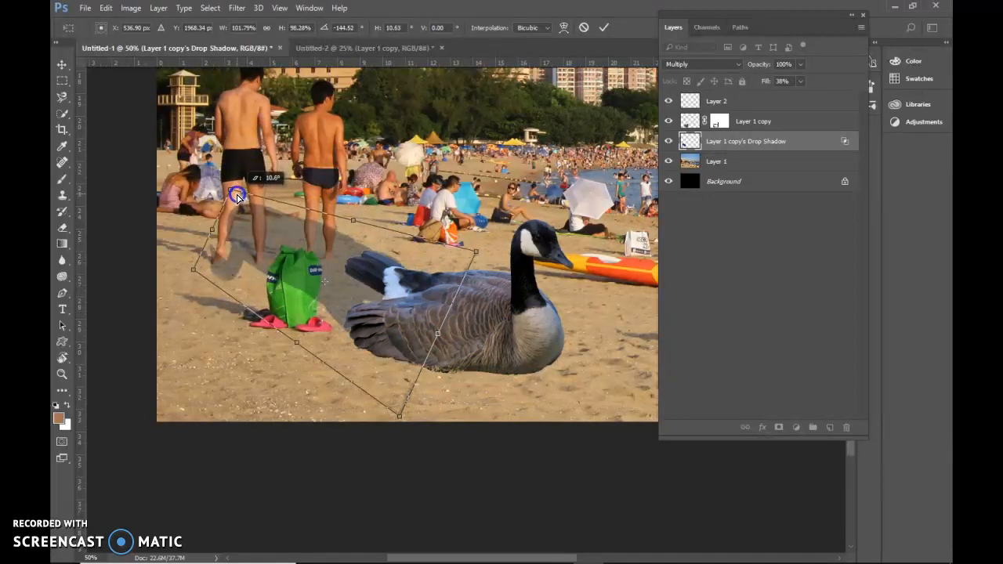
left_click_drag(238, 196, 236, 205)
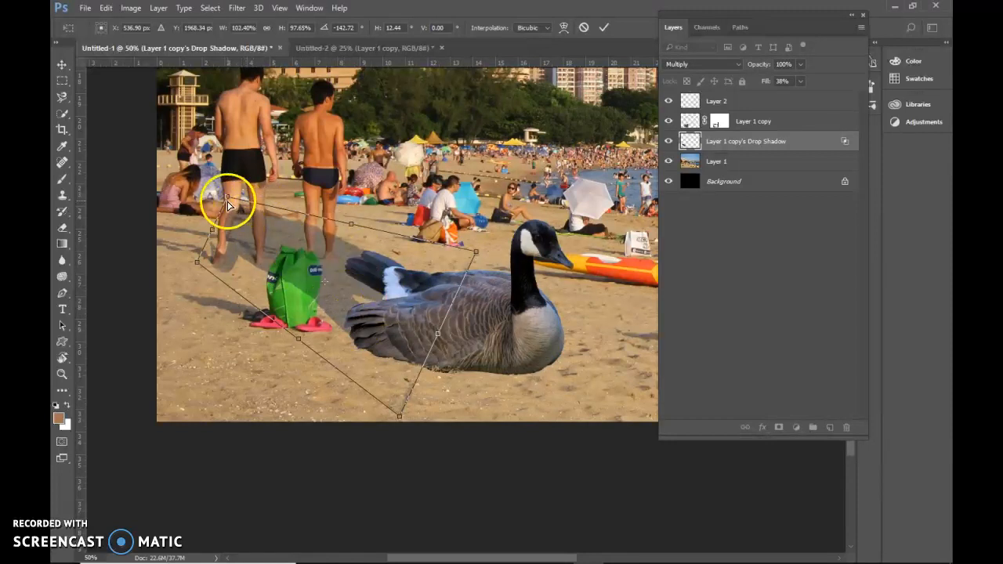
- Scale the shadow to about 69% width and 53% height and move it against the goose's body
right_click(331, 257)
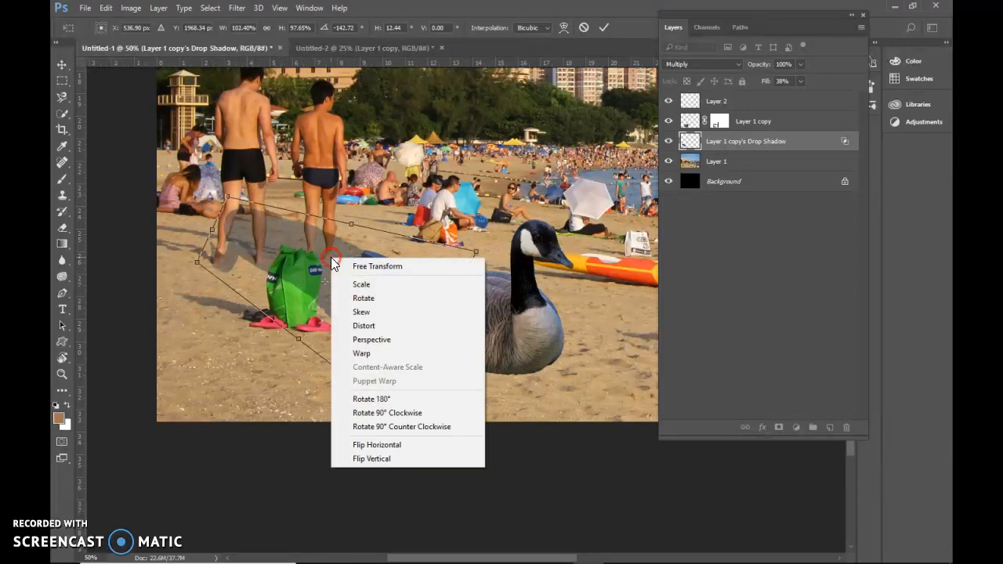
left_click(361, 283)
left_click_drag(224, 197, 287, 262)
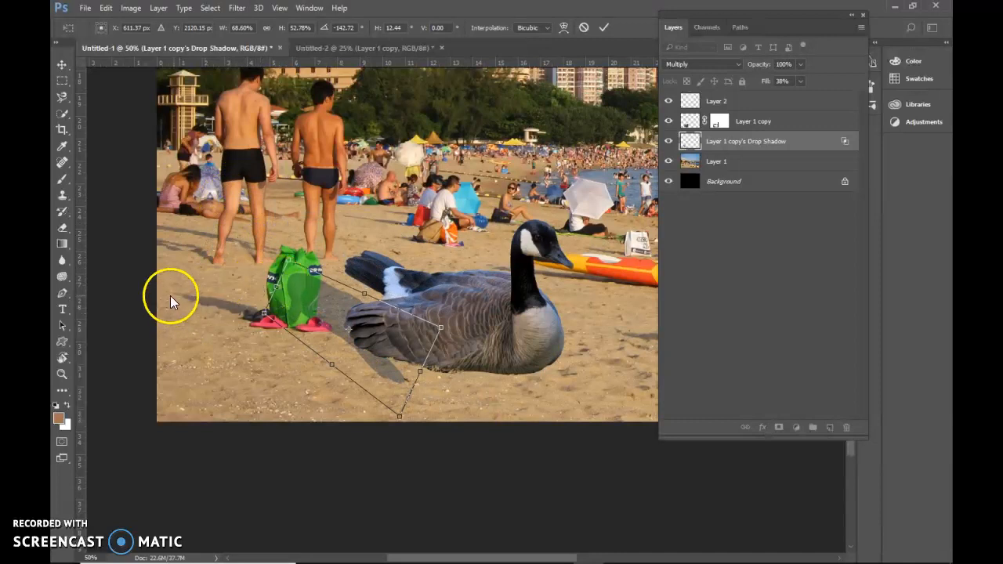
left_click_drag(421, 365, 442, 348)
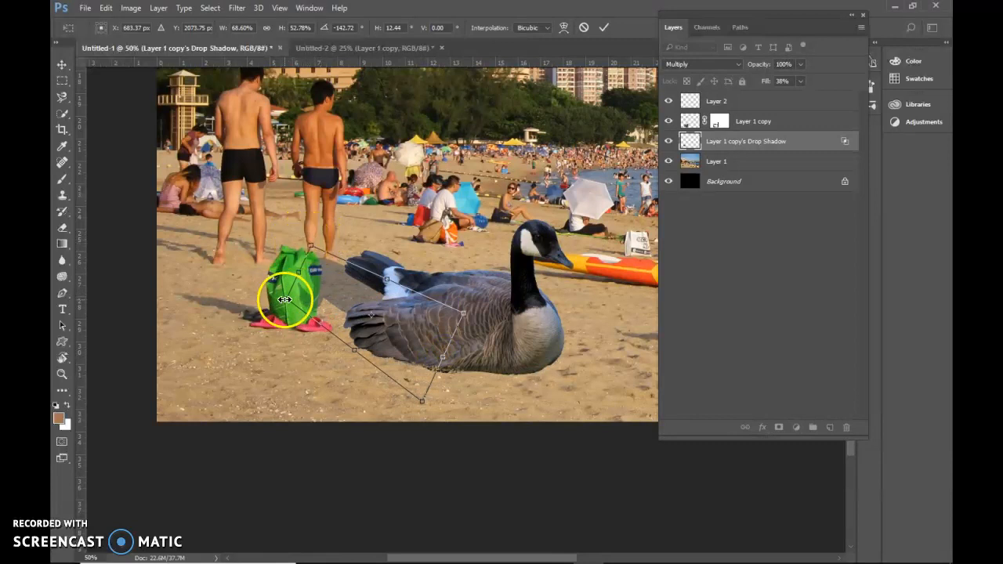
- Rescale the shadow to about 74% width and 69% height, stretching it between the green bag and the goose
right_click(374, 299)
left_click(406, 325)
left_click_drag(319, 241, 311, 243)
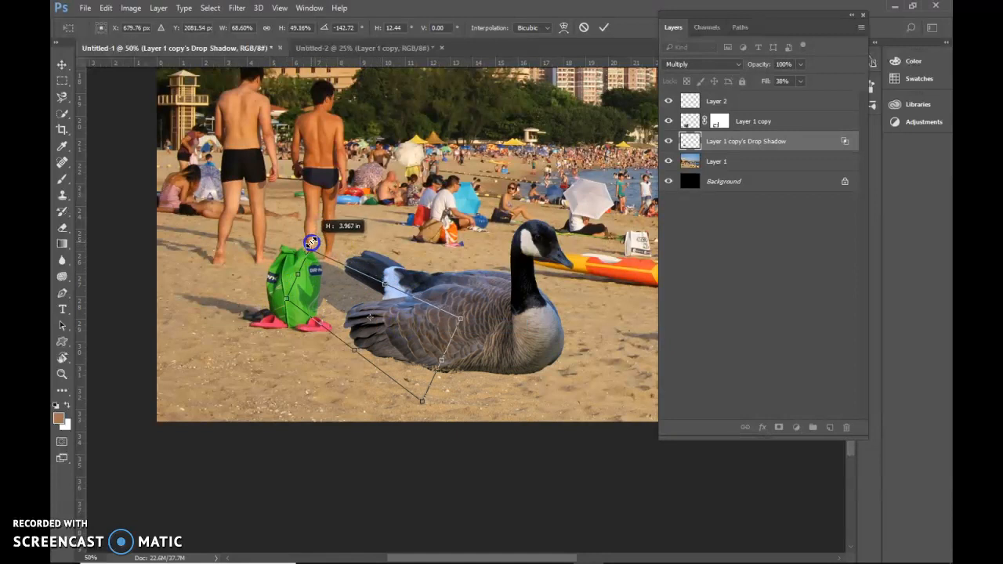
mouse_move(287, 299)
left_mouse_down()
mouse_move(287, 315)
mouse_move(297, 313)
mouse_move(277, 310)
left_mouse_up()
left_click_drag(466, 317, 470, 310)
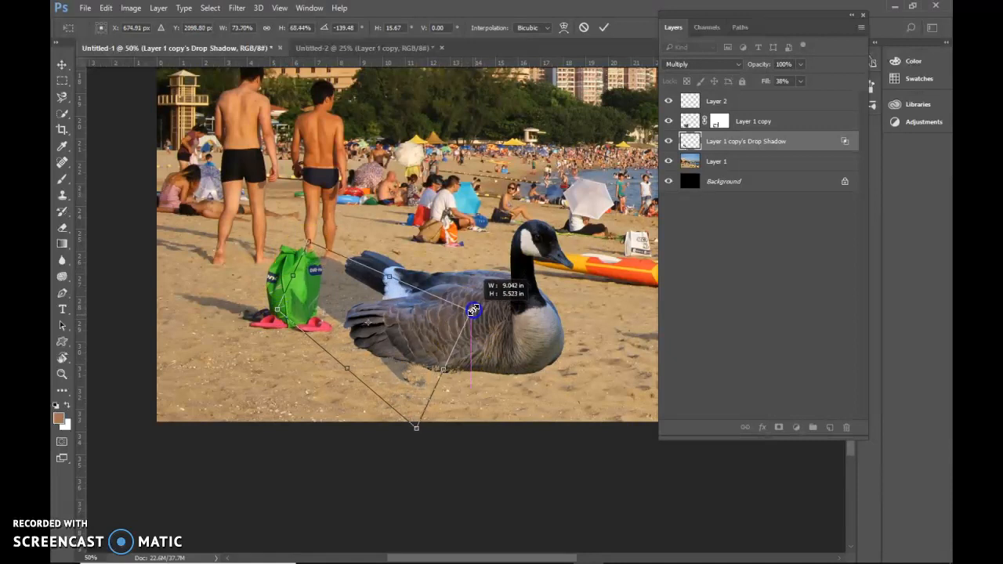
- Rotate the shadow to about -151° and nudge it into place beside the goose's tail
right_click(323, 290)
left_click(353, 330)
left_click_drag(307, 225, 284, 228)
left_click_drag(325, 291, 325, 290)
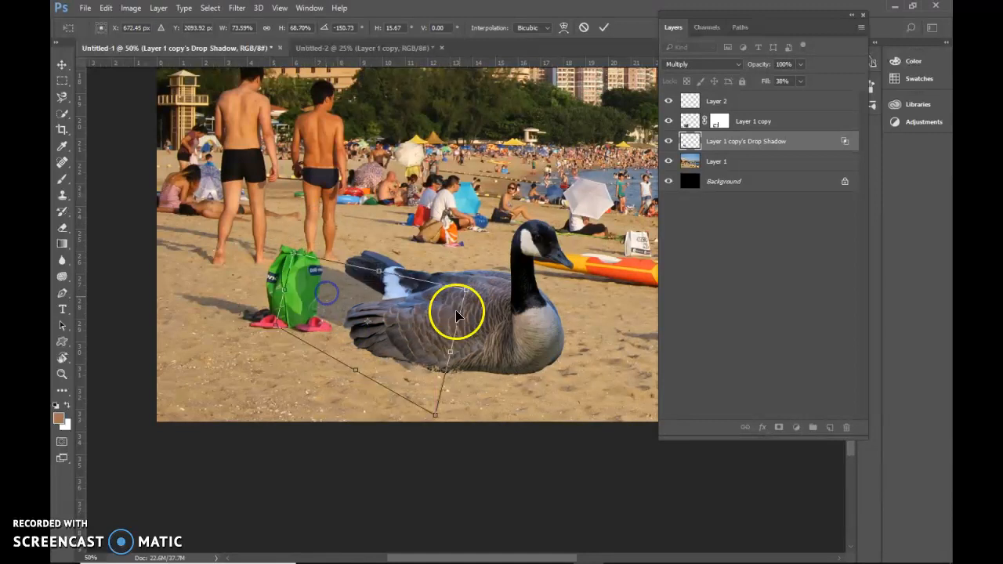
- Rotate the shadow to about -162°, shift it slightly lower beside the goose's tail, and apply the transform
left_click_drag(480, 292, 475, 266)
left_click_drag(345, 285, 341, 297)
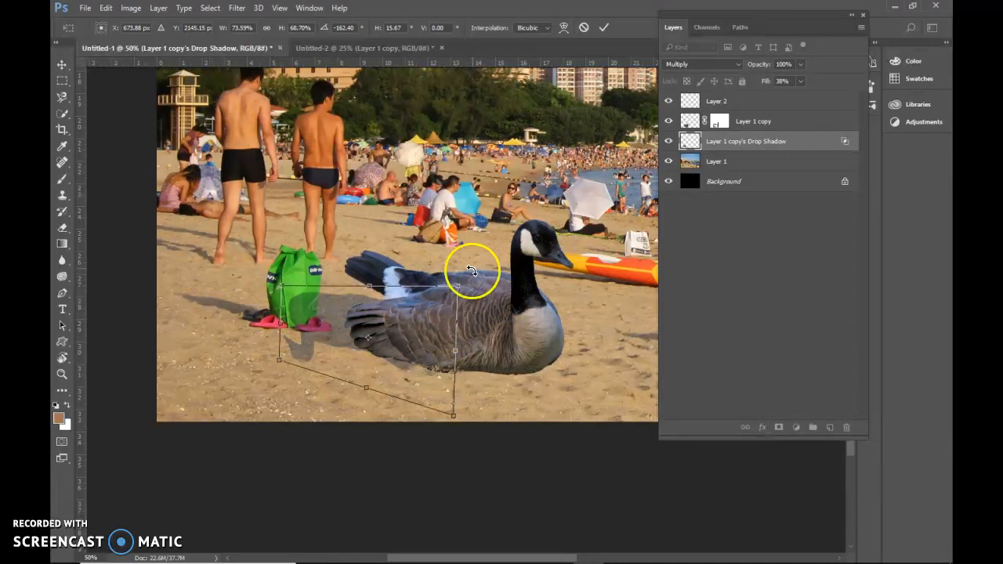
key("Return")
- Erase the parts of the shadow that fall over the green bag, the sandals and the sand below them with a 150 px eraser
key("e")
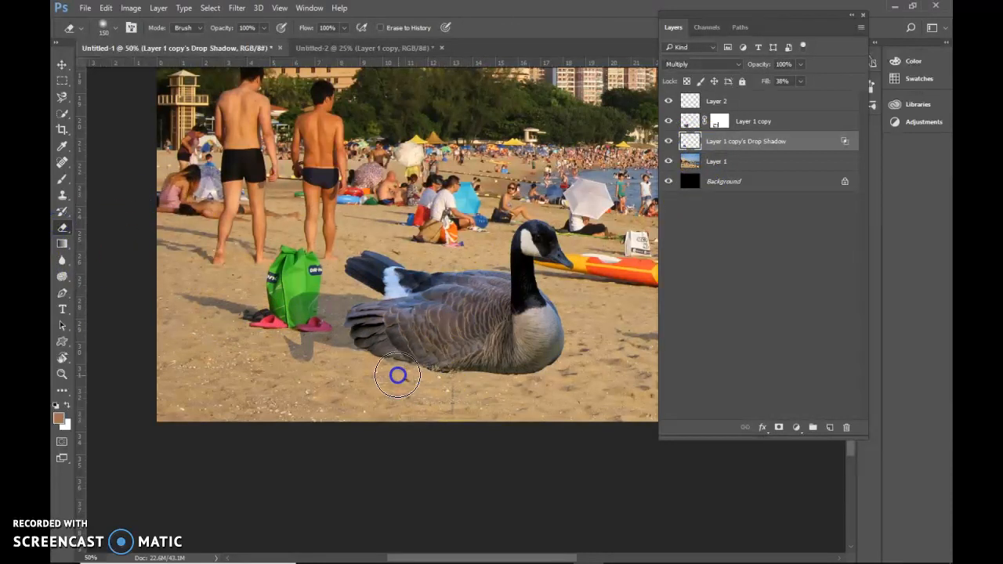
mouse_move(365, 375)
left_mouse_down()
mouse_move(321, 374)
mouse_move(271, 346)
mouse_move(324, 372)
mouse_move(280, 342)
mouse_move(280, 294)
mouse_move(271, 337)
mouse_move(296, 288)
left_mouse_up()
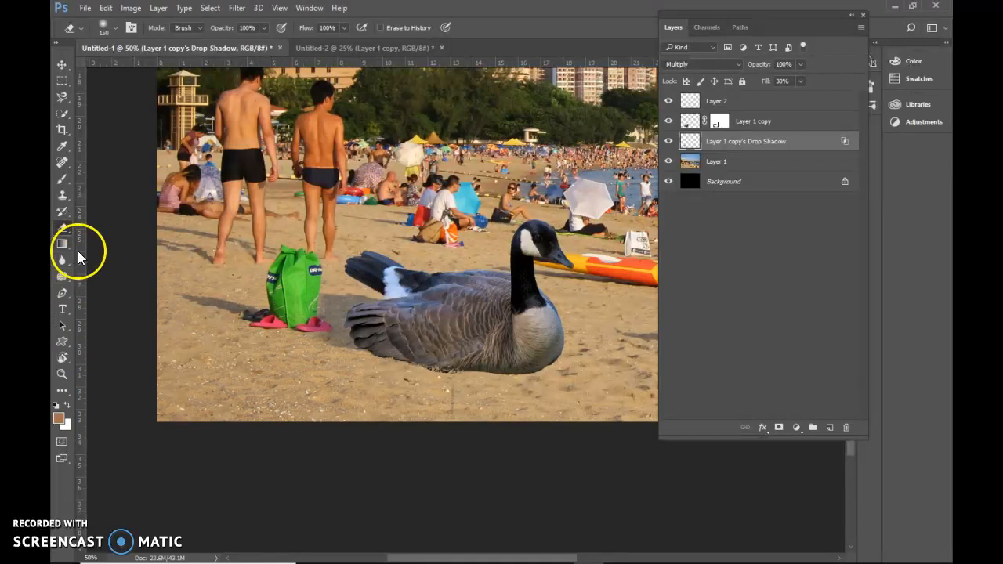
- Increase the hardness of the 150 px eraser and clear the shadow remnants from the sand below the green bag
left_click(116, 28)
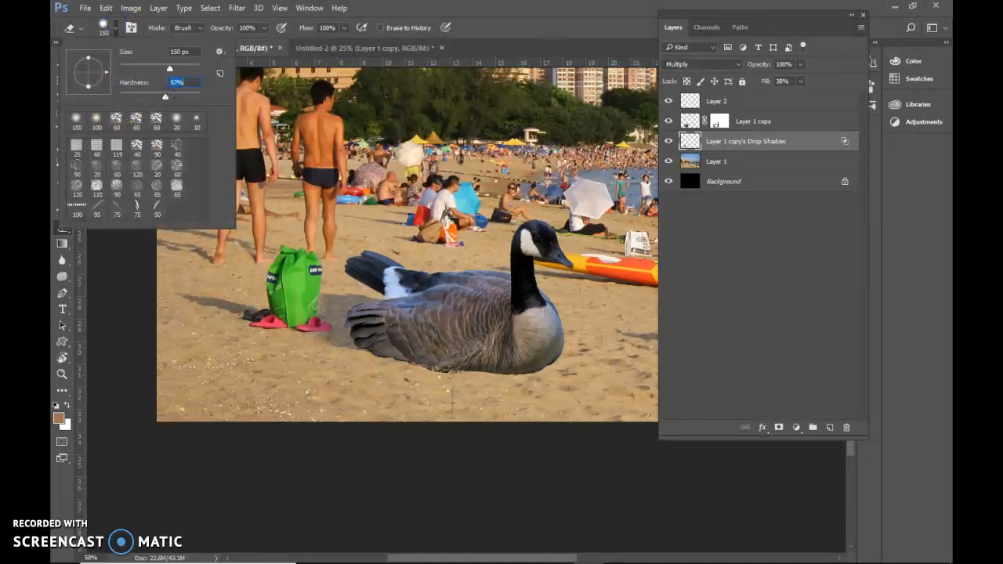
key("Return")
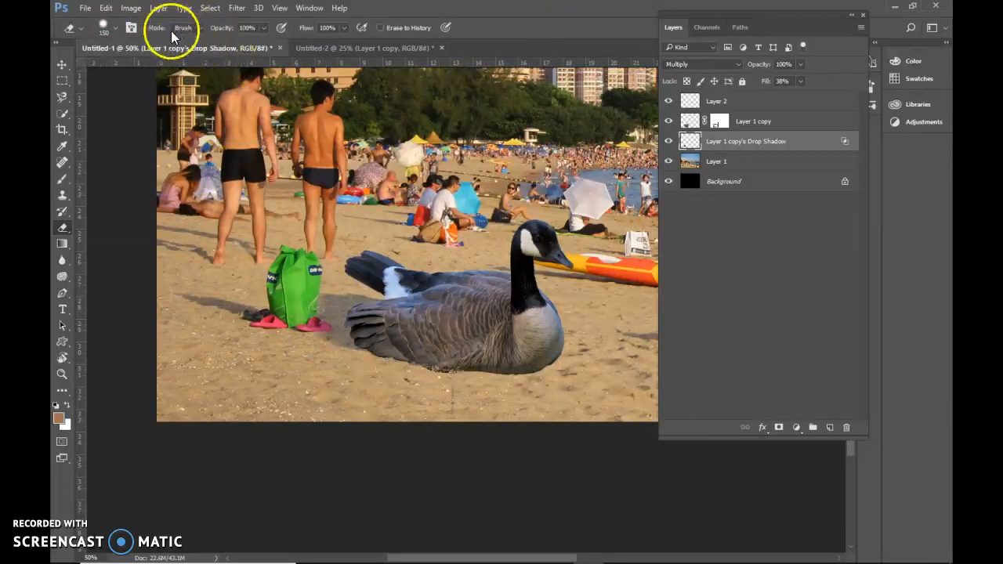
left_click(114, 28)
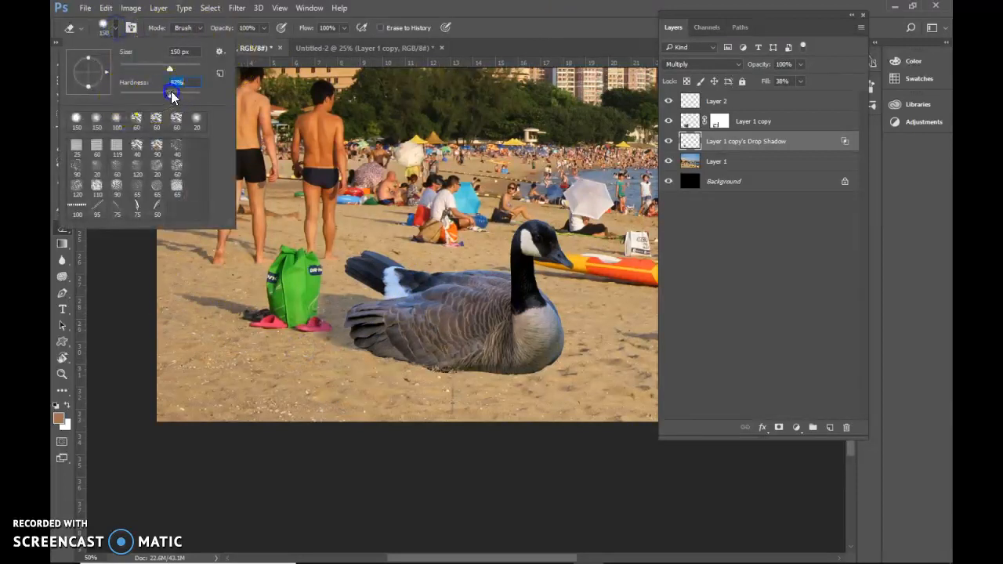
key("Return")
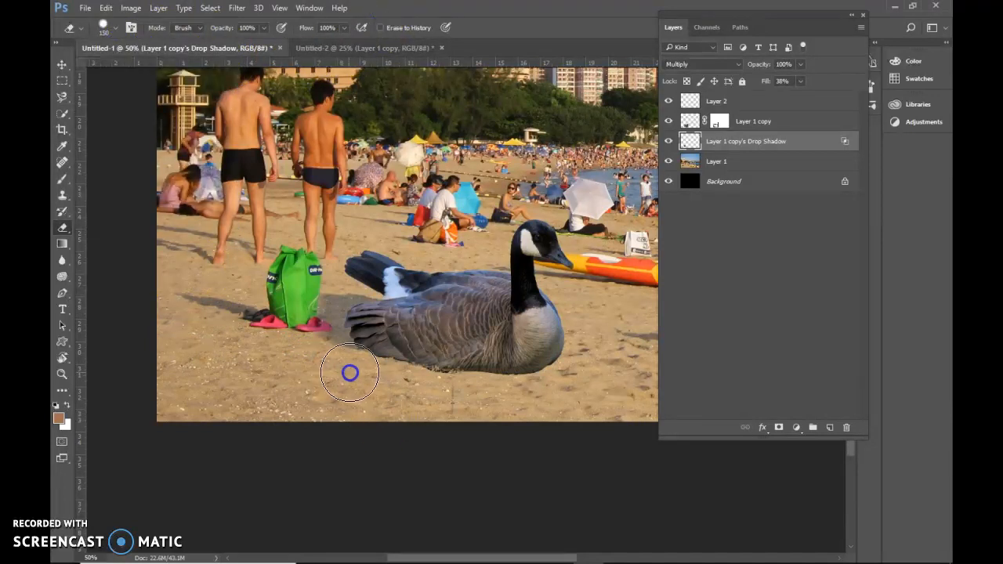
mouse_move(315, 363)
left_mouse_down()
mouse_move(260, 348)
mouse_move(290, 322)
mouse_move(290, 274)
mouse_move(274, 325)
mouse_move(302, 387)
left_mouse_up()
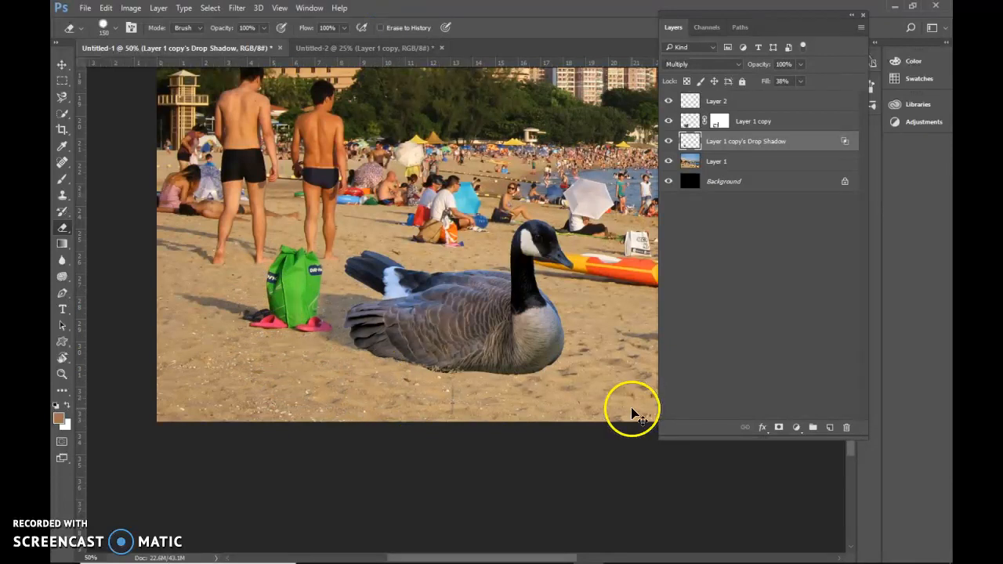
key("ctrl+minus")
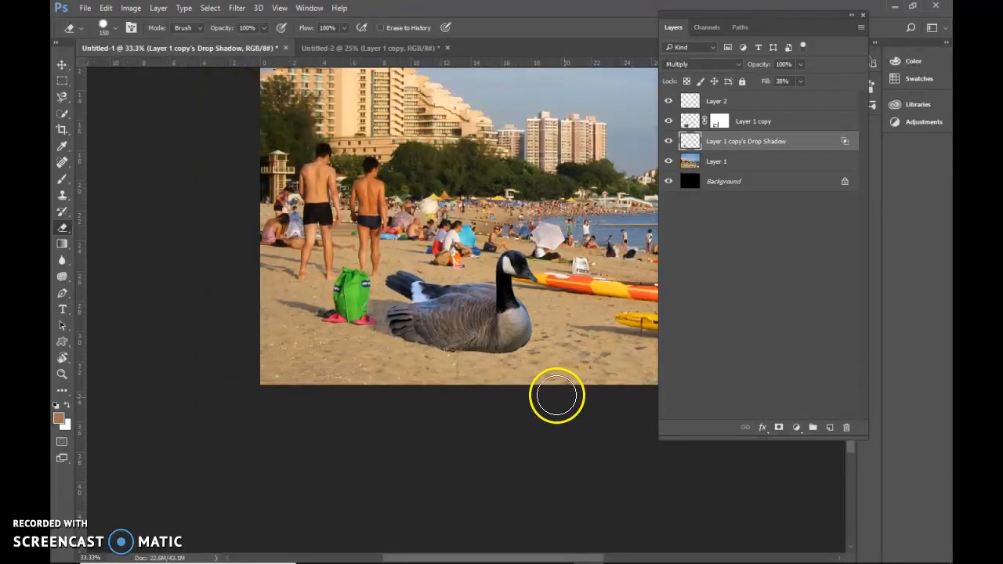